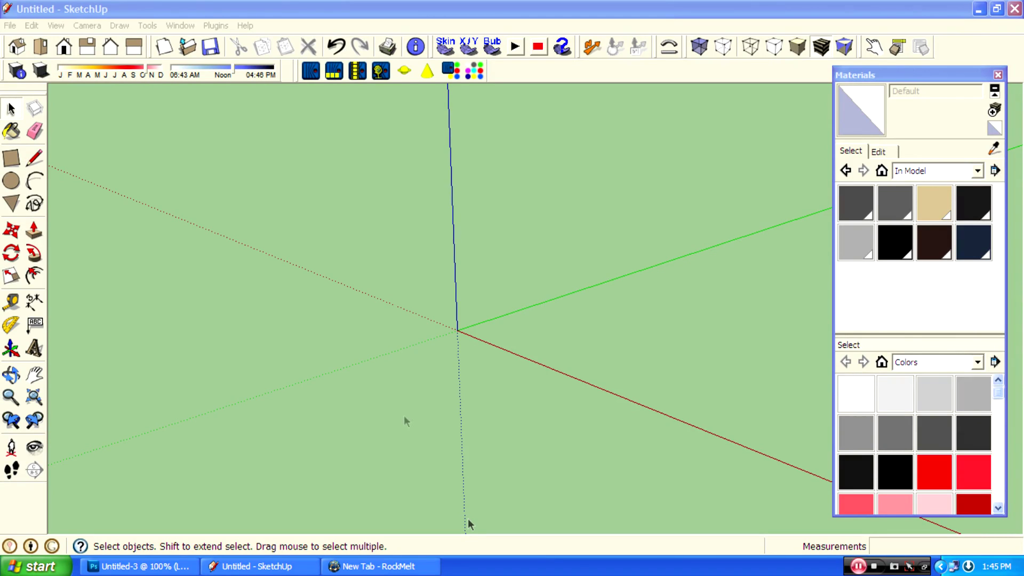
Draw a 90-sided circle of radius about 22' 7" centred on the origin and extrude it into a cylinder about 60' 1" tall
click(12, 181)
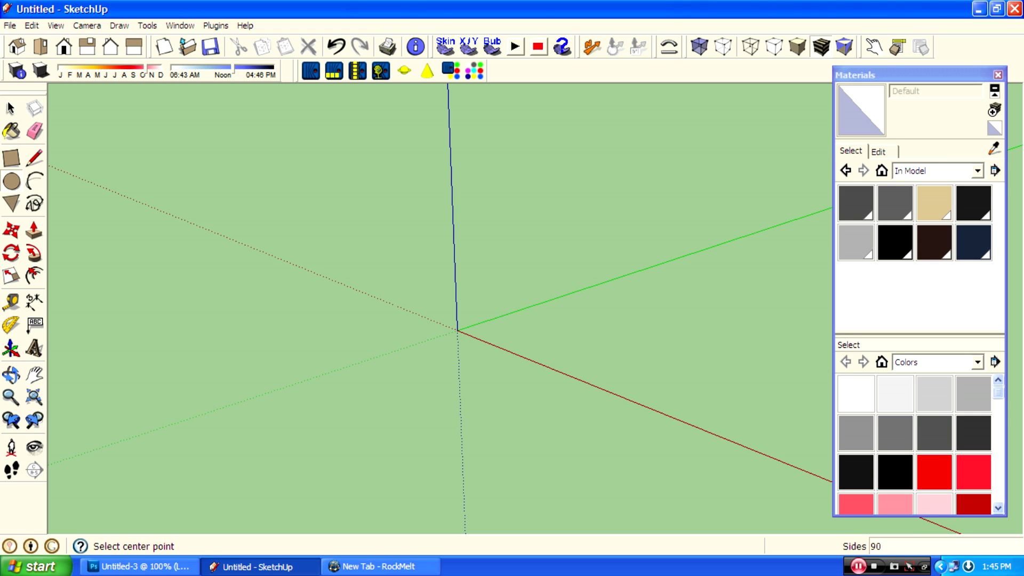
click(459, 330)
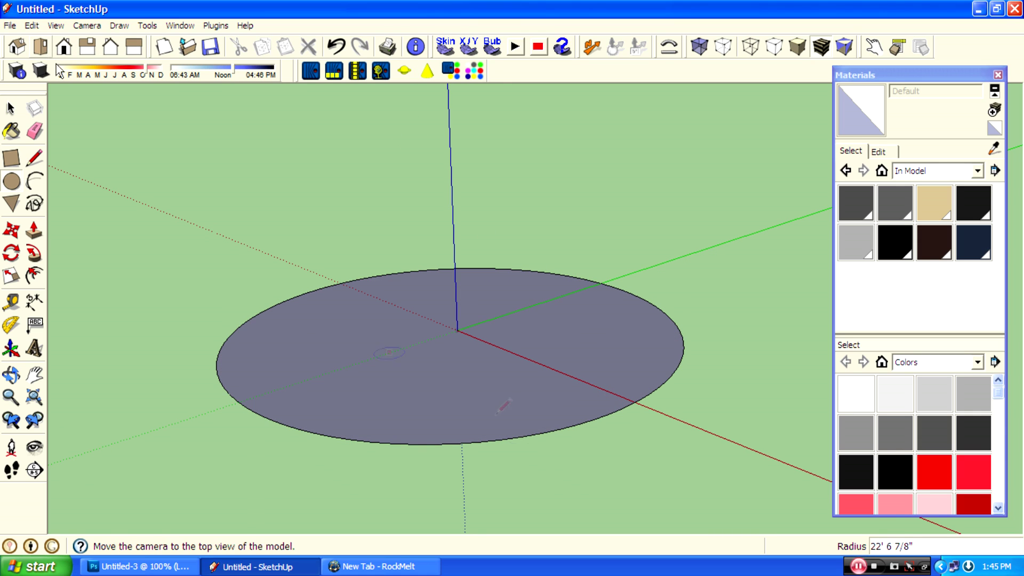
scroll(503, 406, down, 3)
click(34, 230)
scroll(425, 370, down, 3)
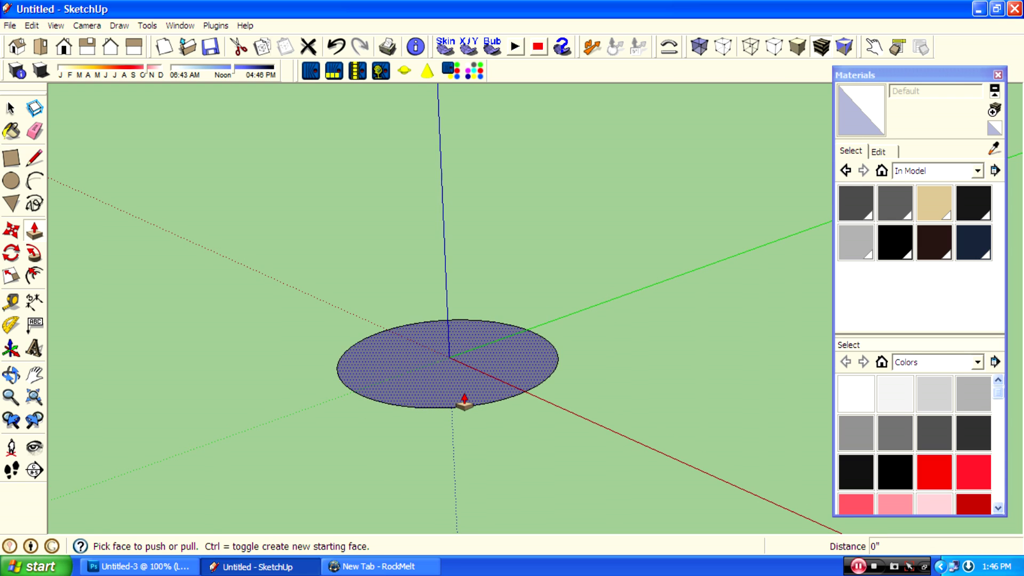
drag(472, 393, 463, 367)
scroll(446, 374, down, 3)
scroll(456, 373, up, 6)
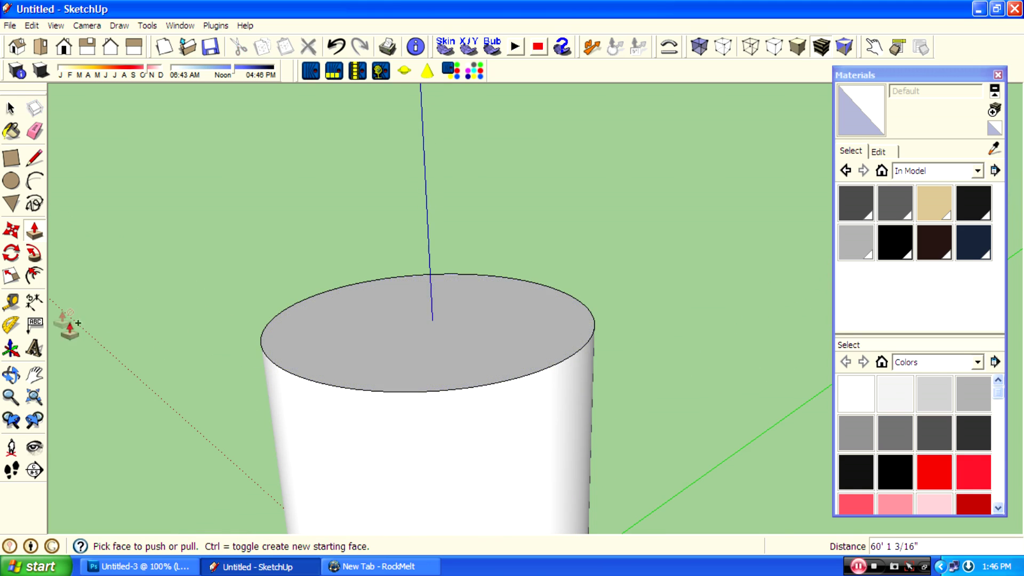
Offset the cylinder's top edge slightly outward and raise the resulting outer ring about 9 3/4"
click(35, 275)
click(337, 382)
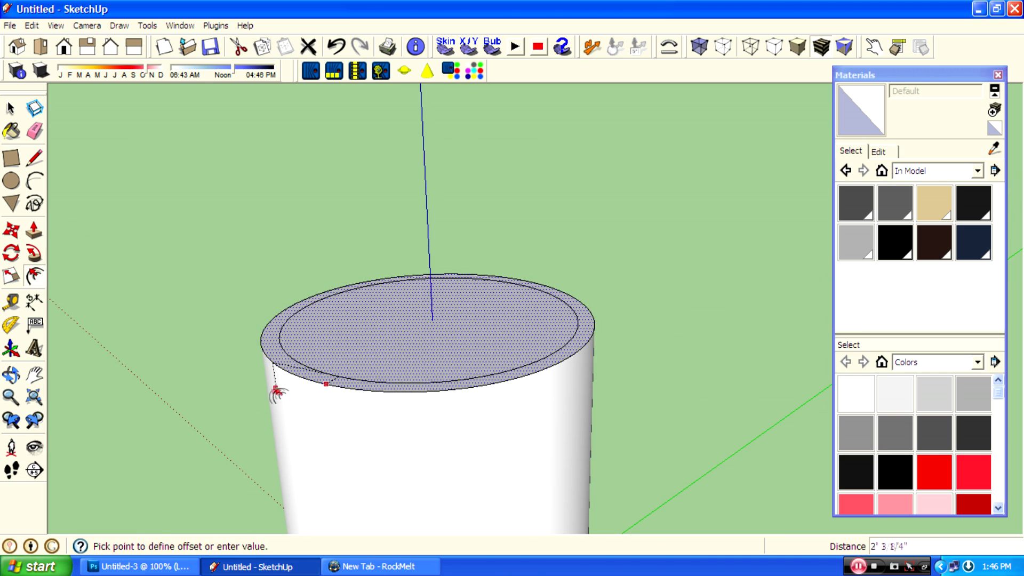
click(597, 289)
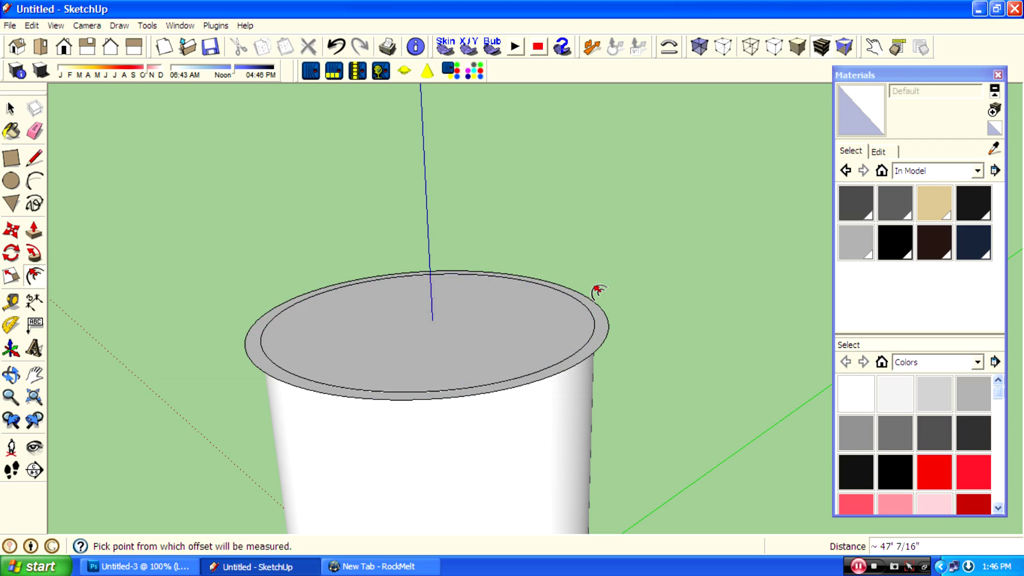
click(34, 230)
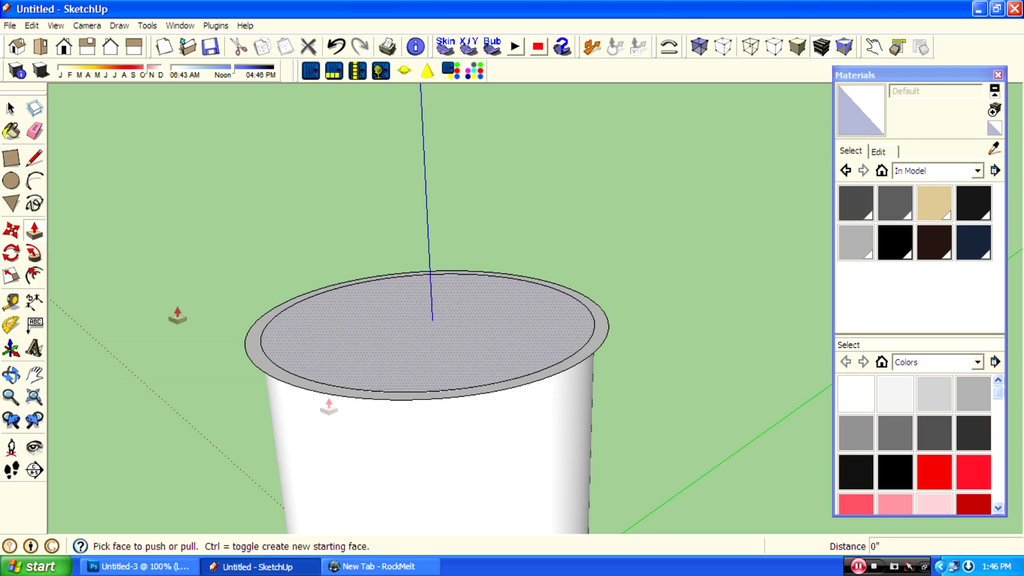
click(305, 392)
click(304, 387)
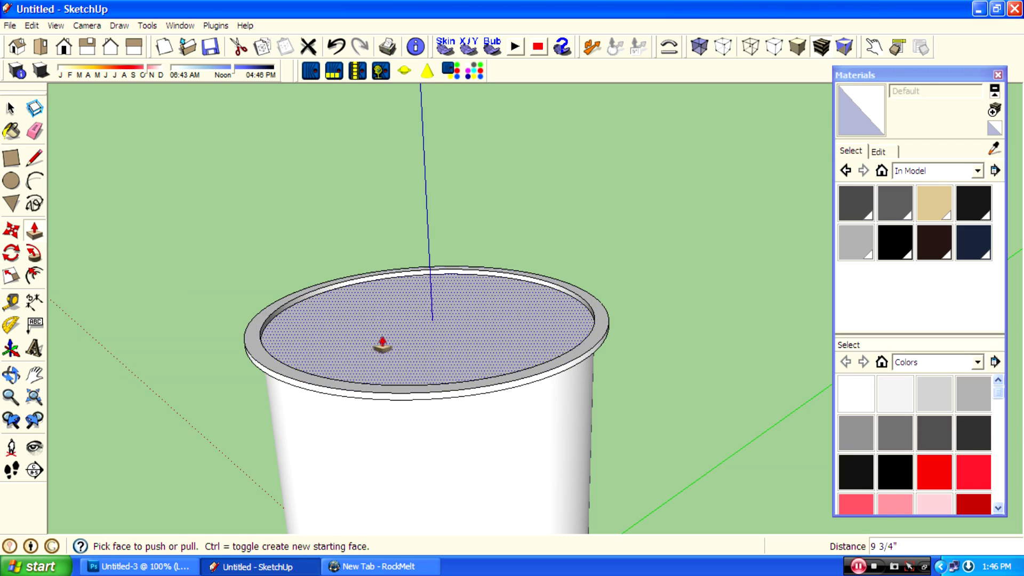
Raise the inner top face about 3' 1 9/16" and the surrounding outer ring another 3 7/8"
click(380, 346)
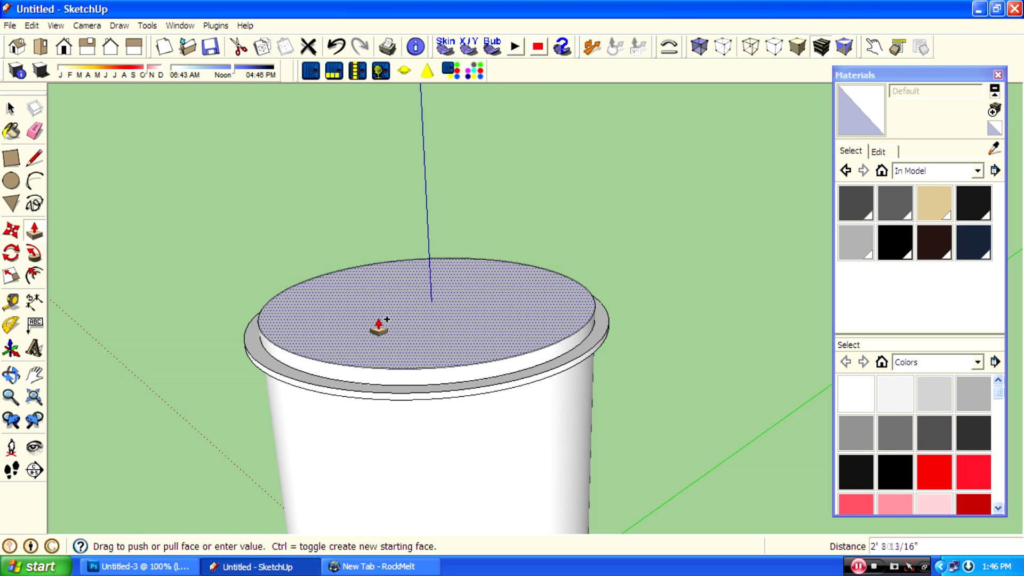
click(380, 322)
click(11, 108)
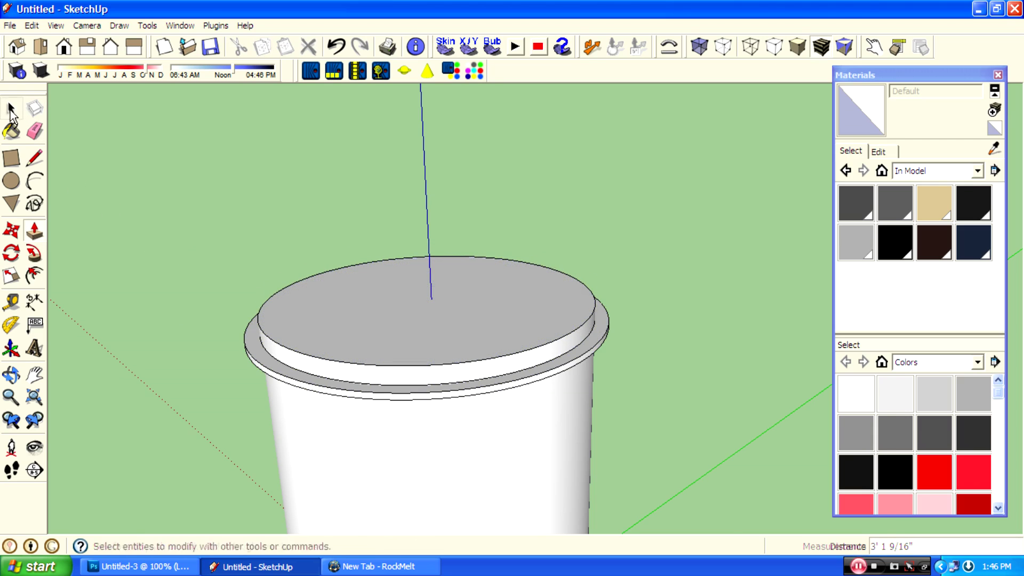
scroll(330, 379, up, 3)
click(290, 388)
click(33, 230)
click(277, 384)
click(294, 308)
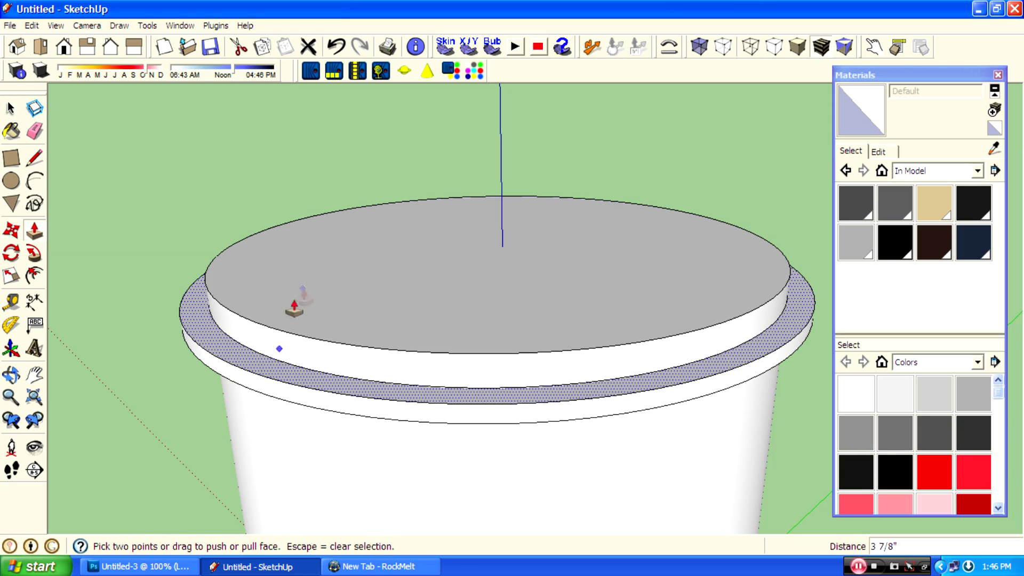
Raise the cylinder's inner top face by about another 4 7/16"
click(10, 108)
click(400, 302)
click(34, 230)
click(347, 294)
click(348, 288)
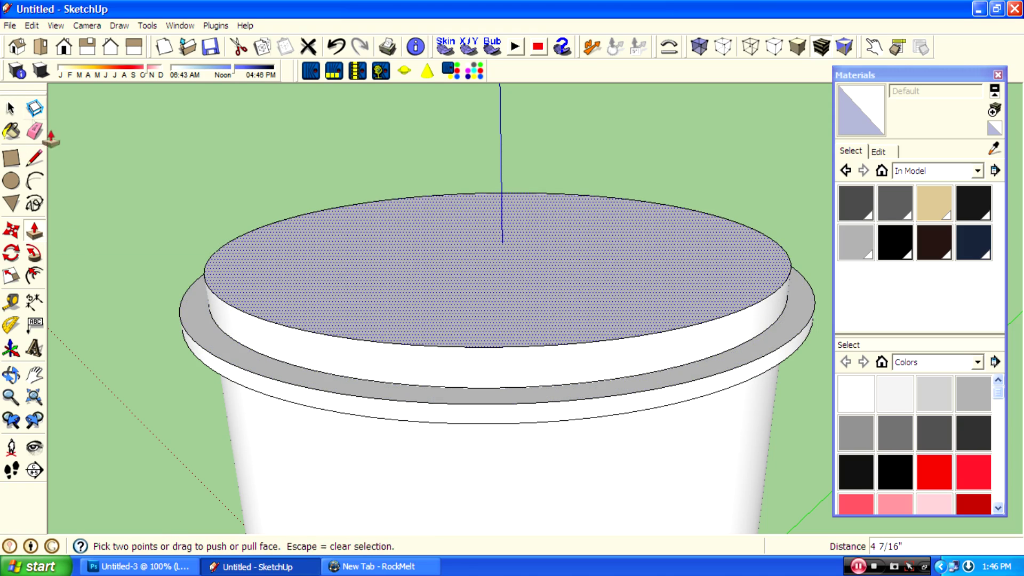
Offset the raised top face's edge inward to form a narrow rim around a smaller circle
click(34, 276)
click(219, 297)
click(248, 292)
click(34, 230)
click(350, 287)
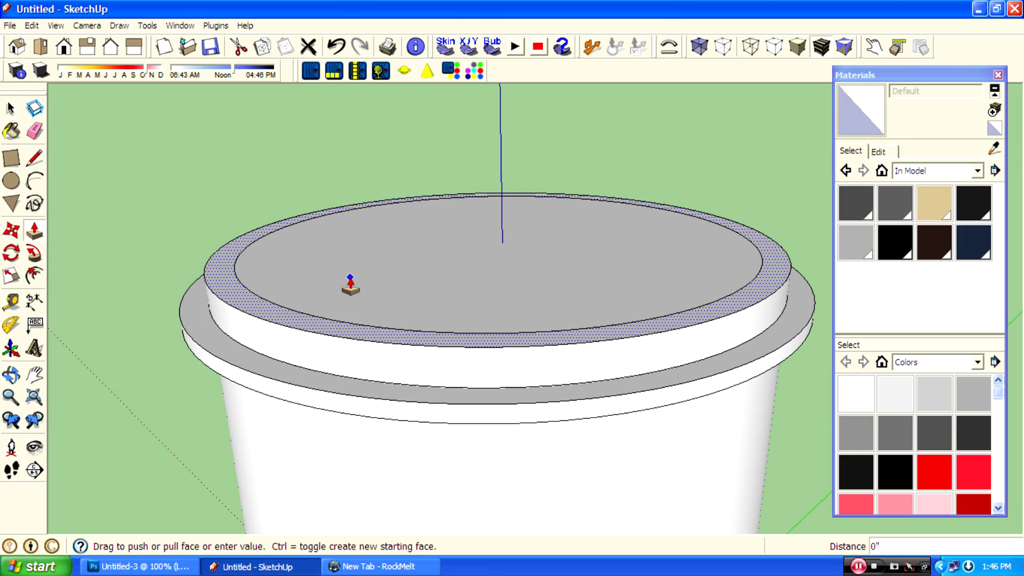
click(290, 283)
key(ctrl+z)
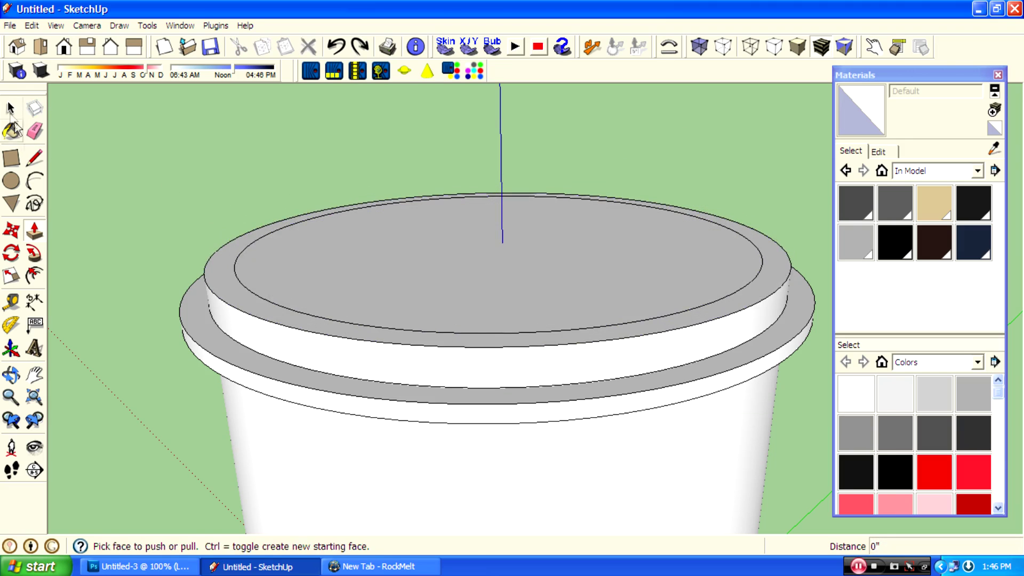
key(space)
Sink the top's inner circle about 9 3/8" and then about 2 5/16" deeper to recess it below the rim
click(34, 232)
click(379, 270)
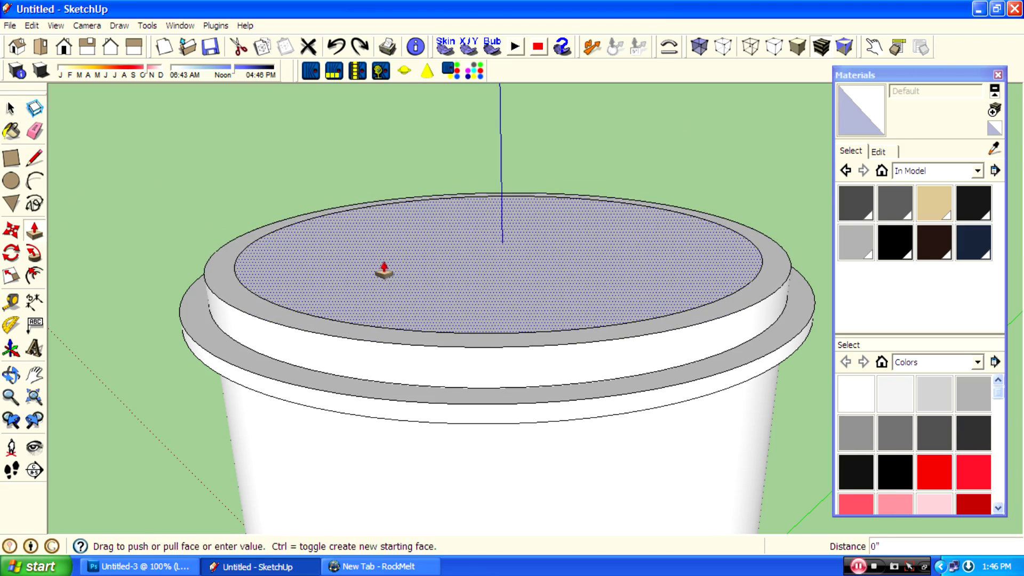
click(388, 280)
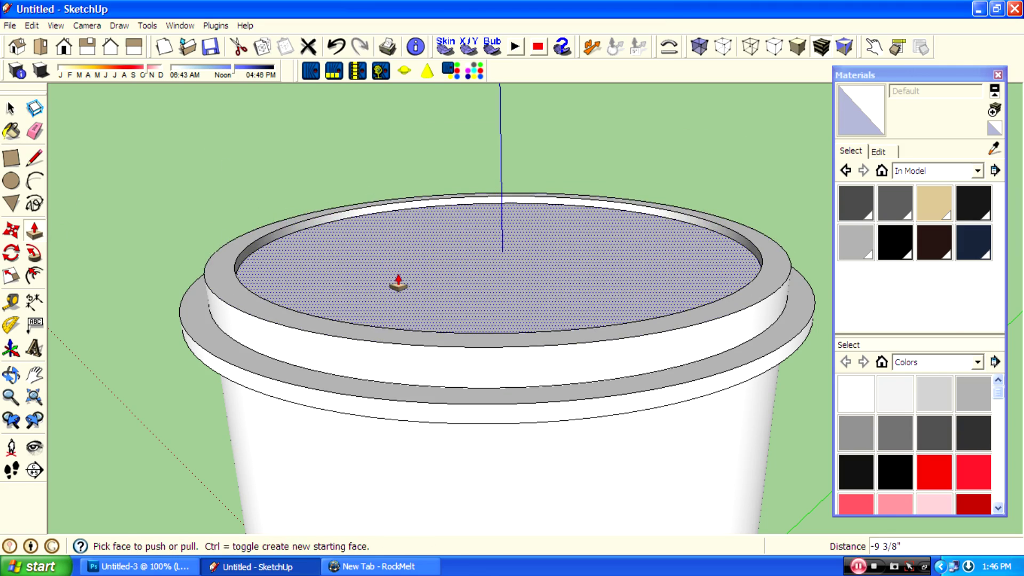
click(399, 282)
click(404, 283)
Offset the edge of the cylinder's bottom face slightly outward, matching the width of the upper outer rim
scroll(403, 283, down, 5)
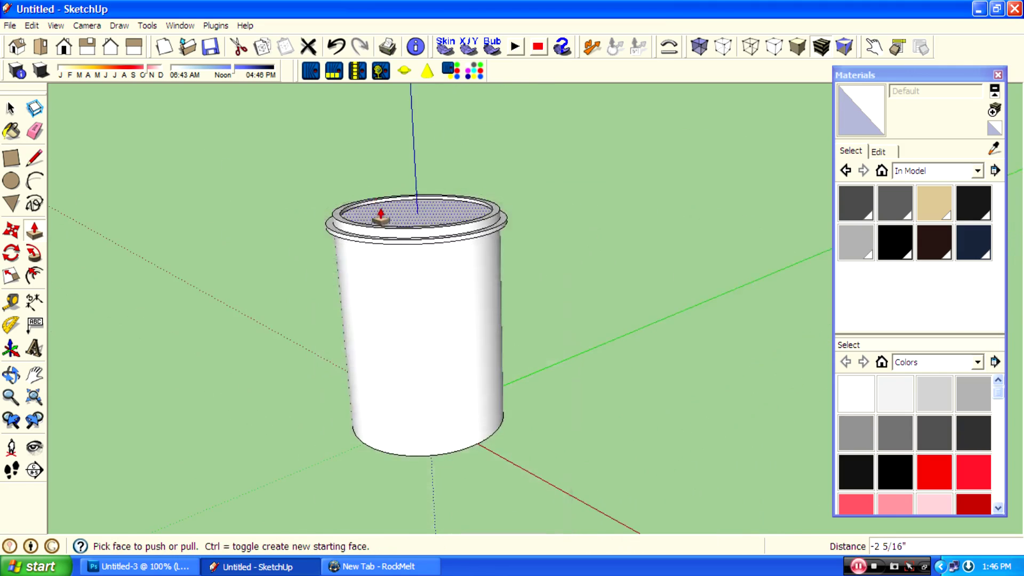
scroll(380, 216, down, 2)
middle_drag(377, 457, 91, 271)
click(33, 276)
scroll(335, 372, up, 2)
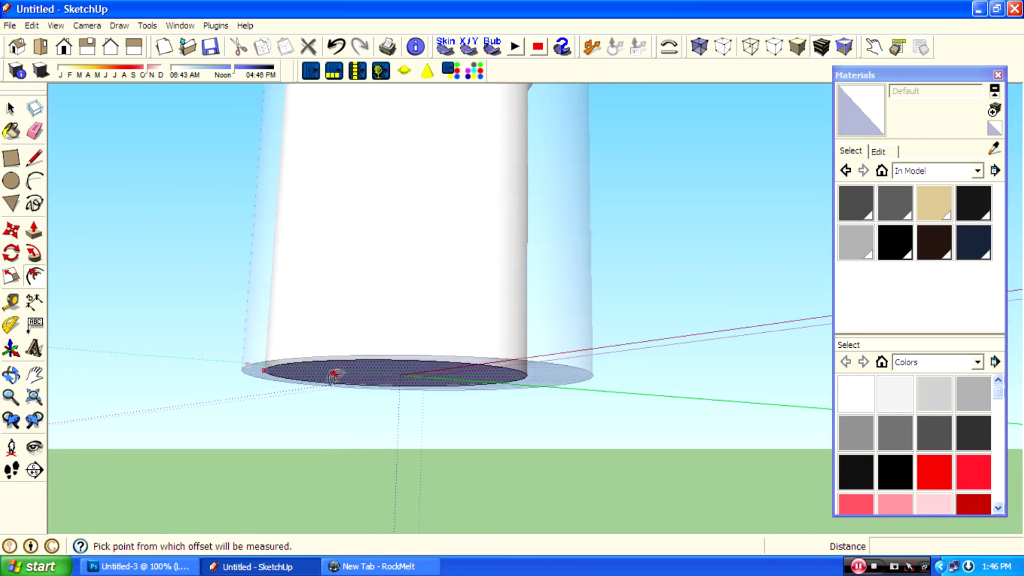
scroll(335, 372, down, 3)
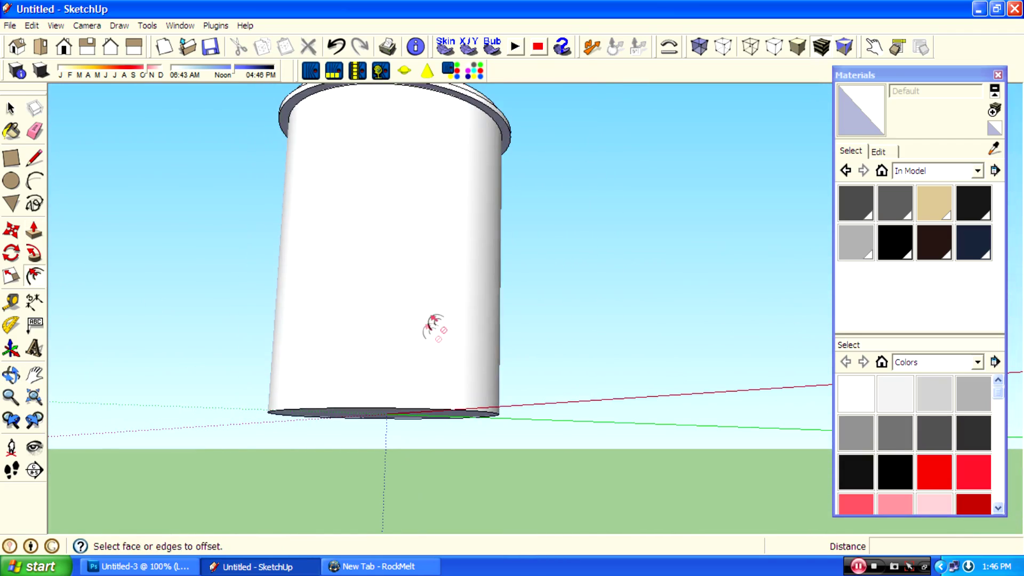
scroll(434, 324, down, 1)
middle_drag(451, 433, 164, 385)
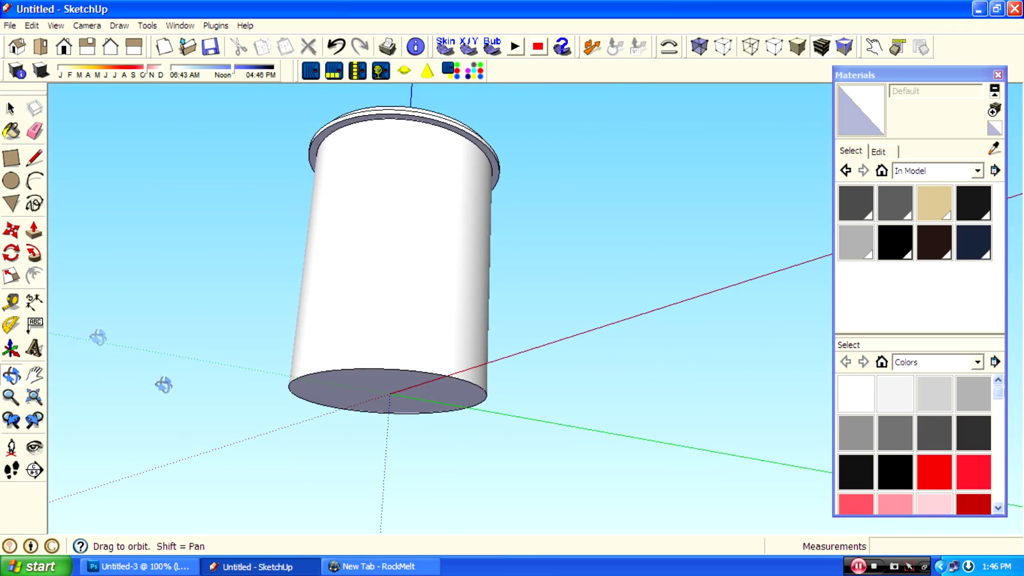
click(42, 277)
click(386, 401)
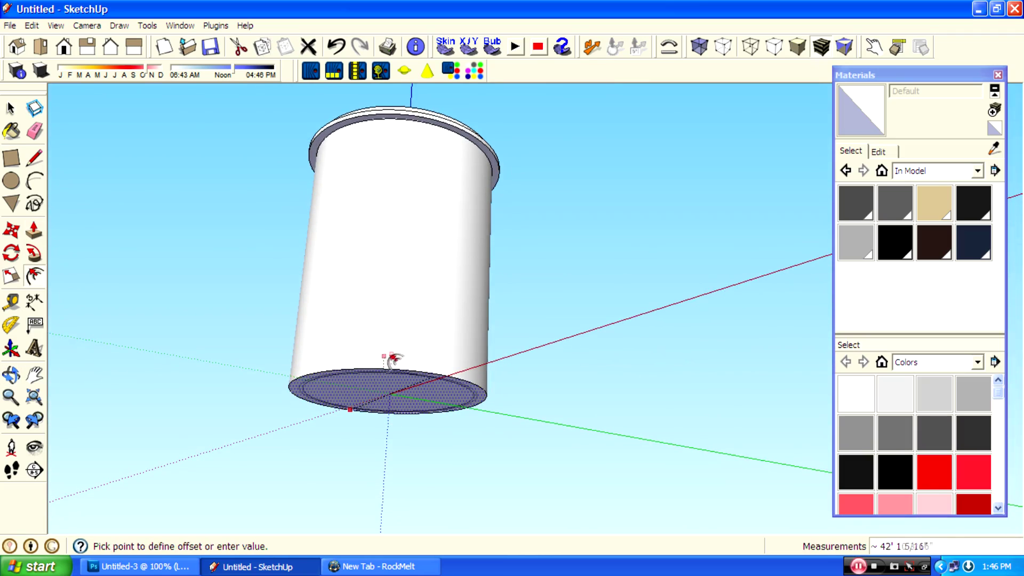
click(447, 127)
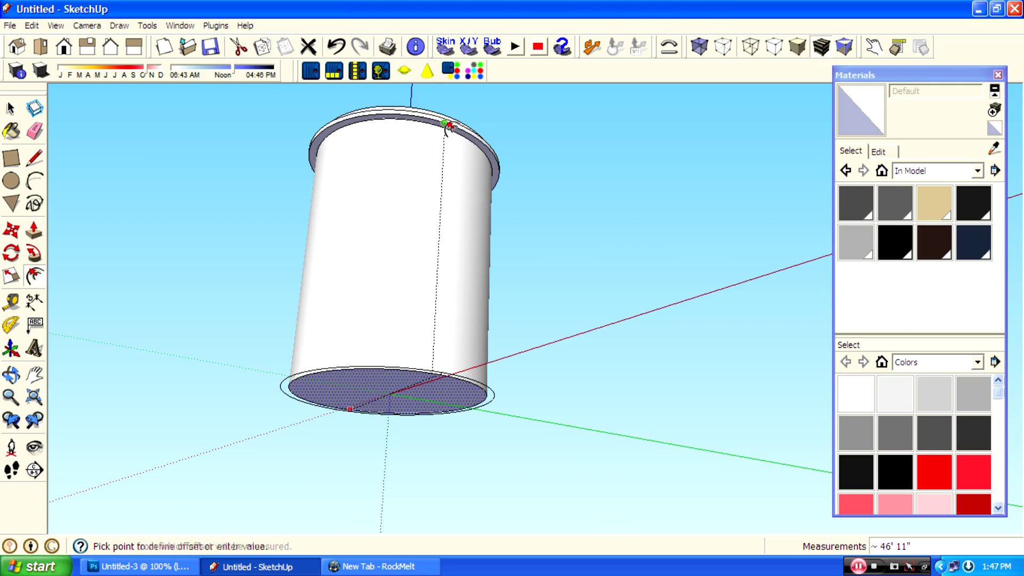
Extrude the bottom's outer ring downward about 1' 13/16" and the inner bottom face downward about 2' 3"
click(34, 230)
scroll(294, 389, up, 5)
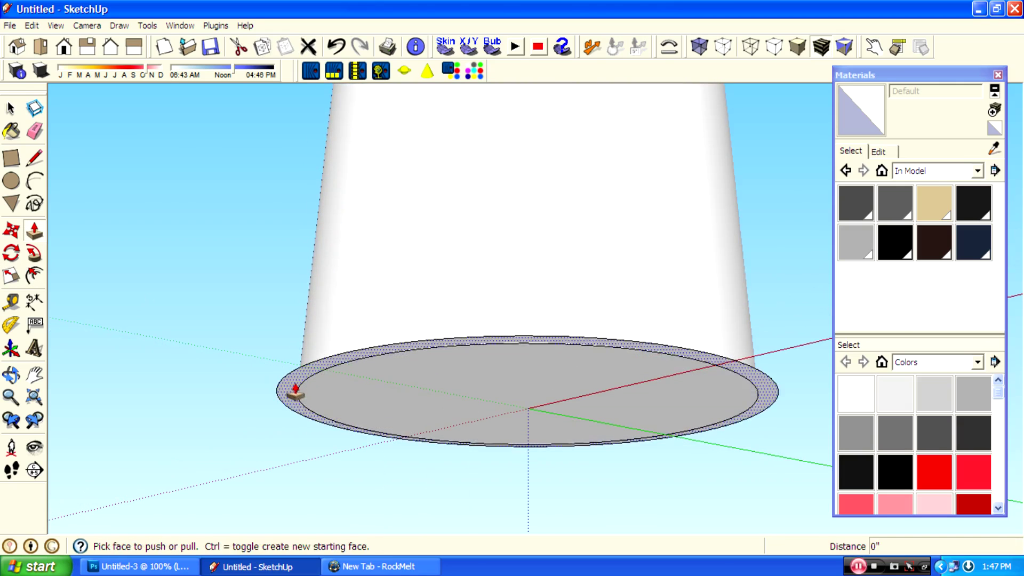
click(295, 397)
click(293, 406)
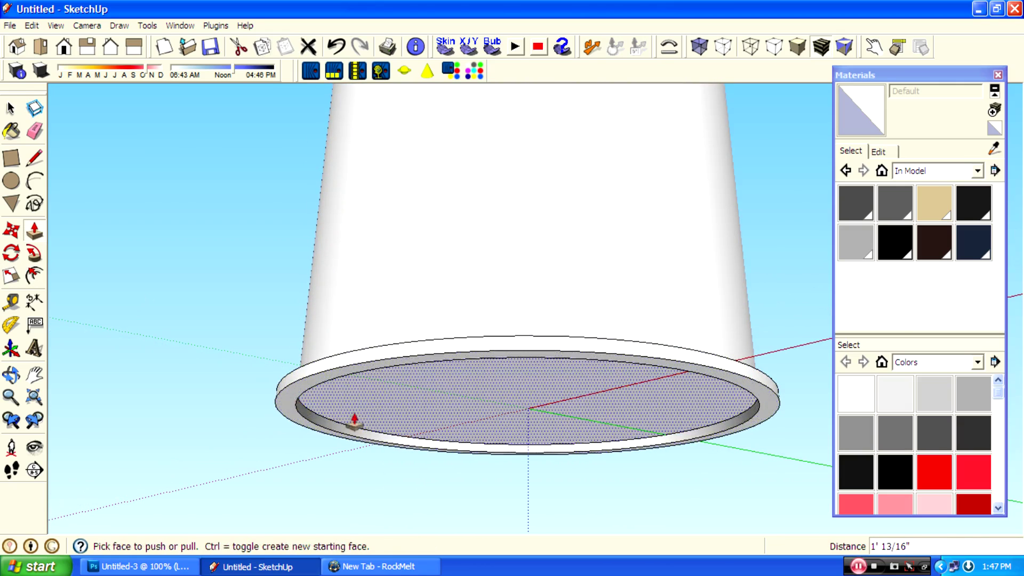
click(353, 419)
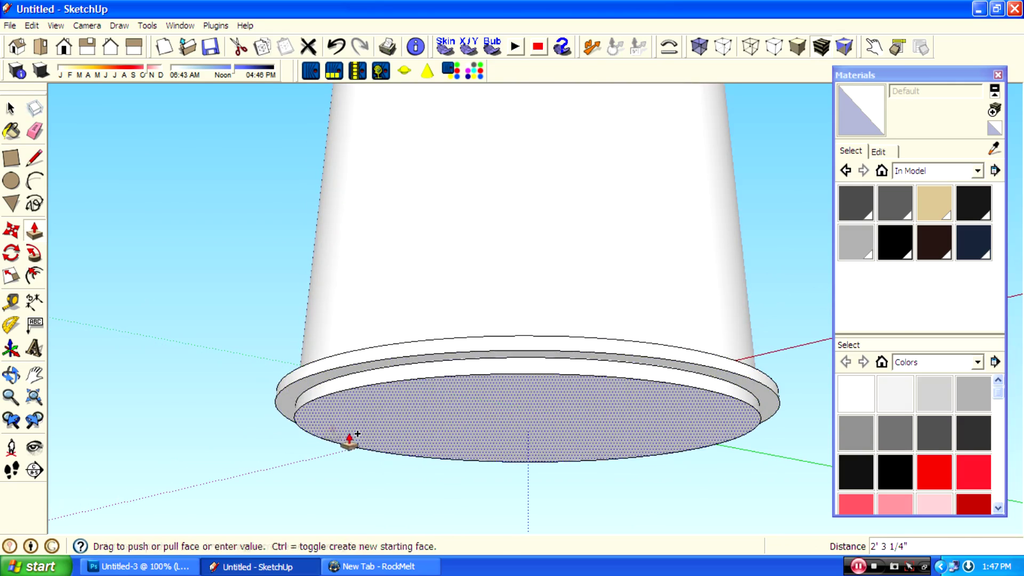
click(346, 442)
Offset the bottom face's edge inward and push the inner circle slightly up to form a recess
click(35, 276)
click(366, 394)
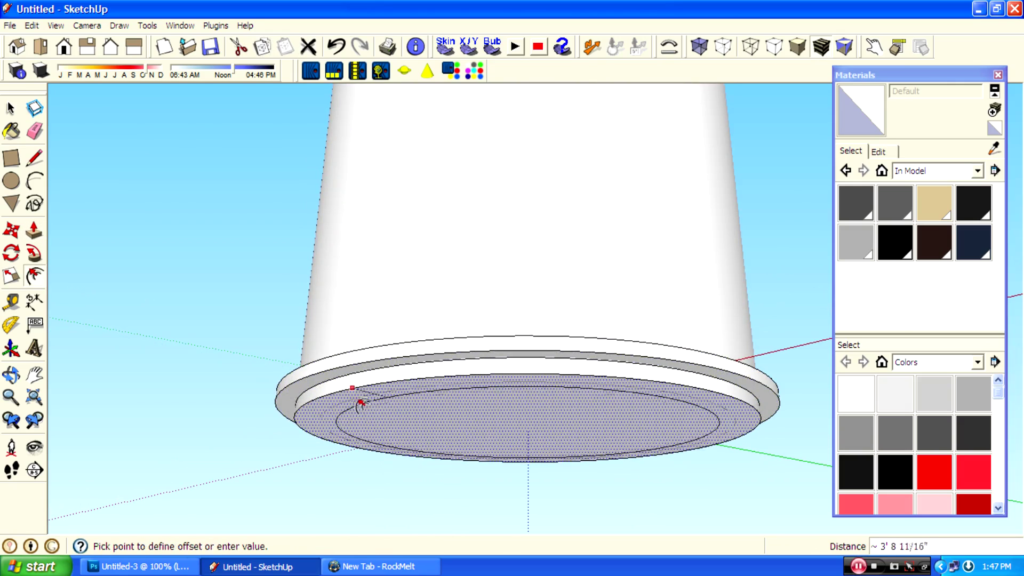
click(354, 400)
click(35, 231)
click(488, 448)
click(490, 442)
key(space)
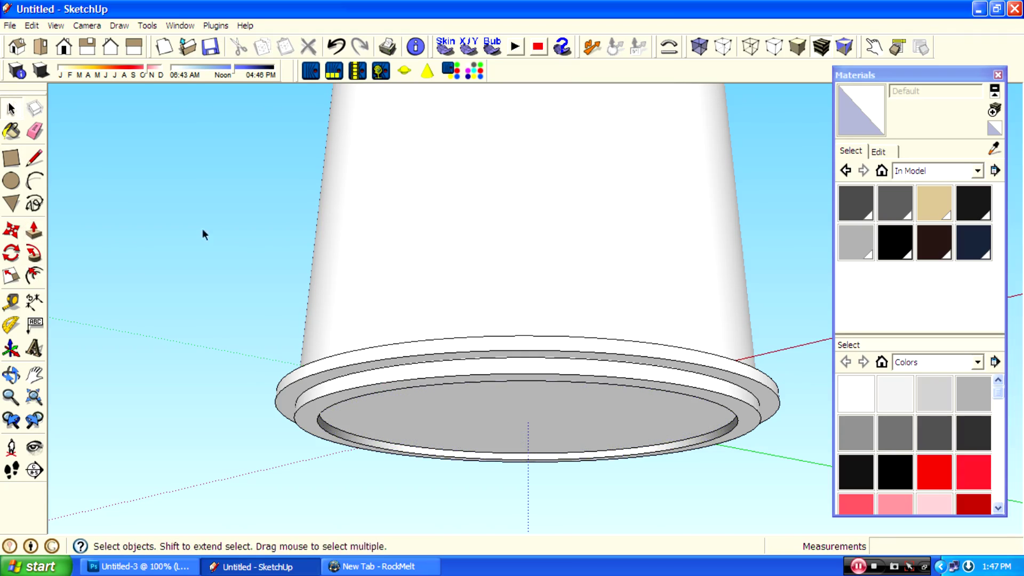
Examine the barrel's rims and recessed ends from the side, the front and above
key(o)
drag(644, 423, 444, 498)
scroll(480, 501, down, 5)
drag(628, 393, 480, 386)
drag(304, 391, 647, 218)
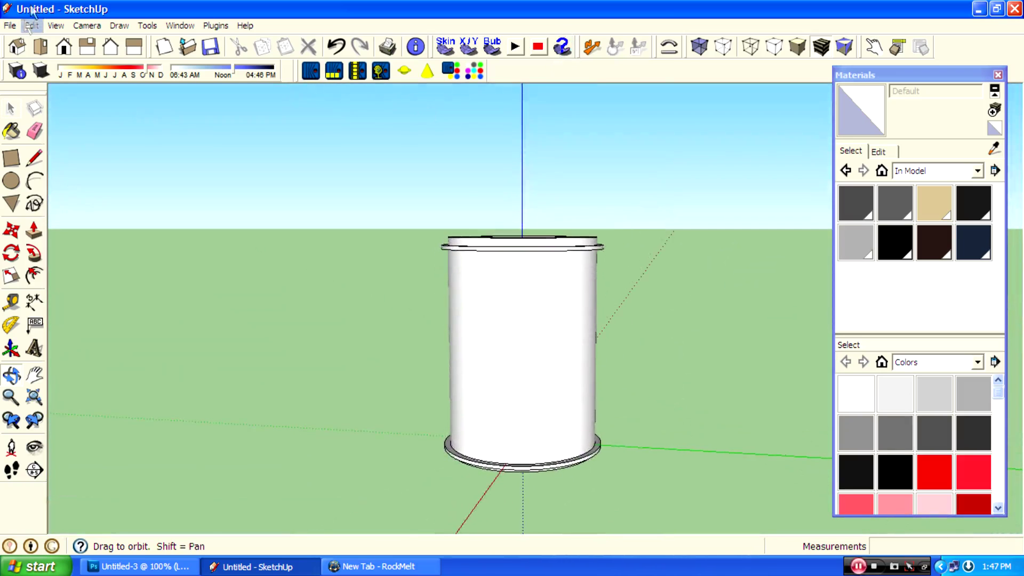
click(64, 47)
drag(693, 247, 586, 508)
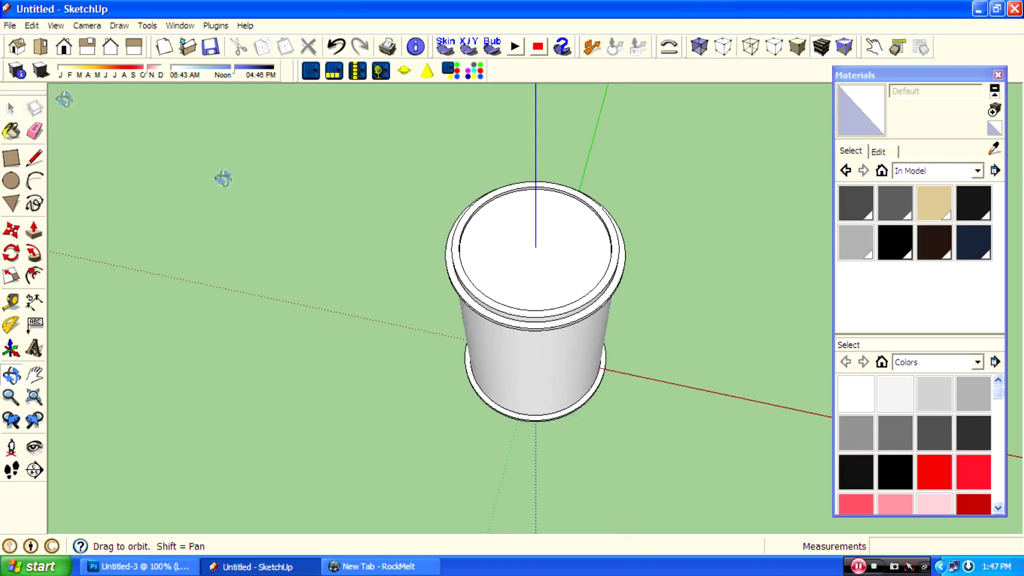
Copy the barrel's recessed top face straight up along the blue axis by about 55' 7 9/16"
click(7, 106)
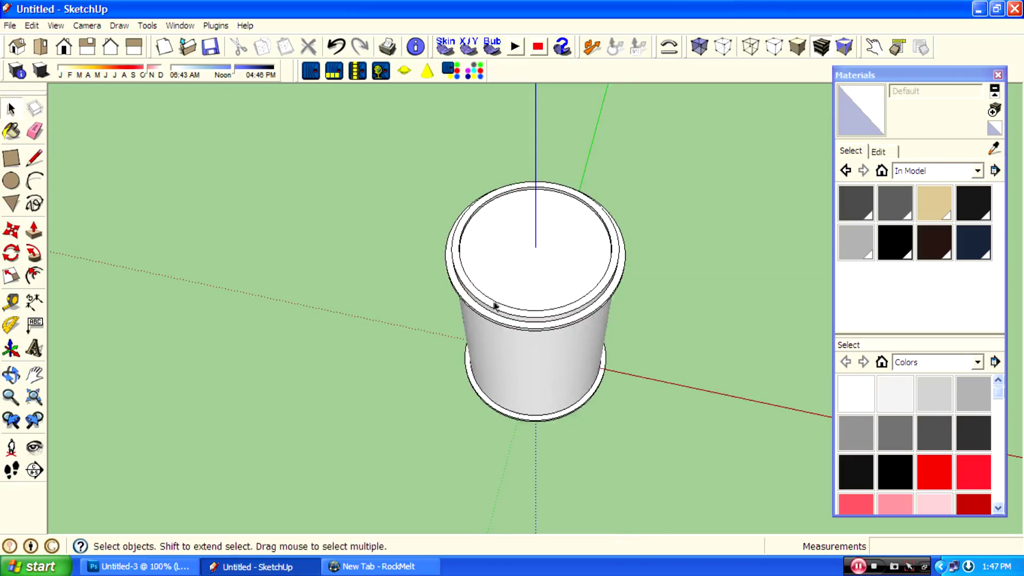
click(502, 275)
click(64, 47)
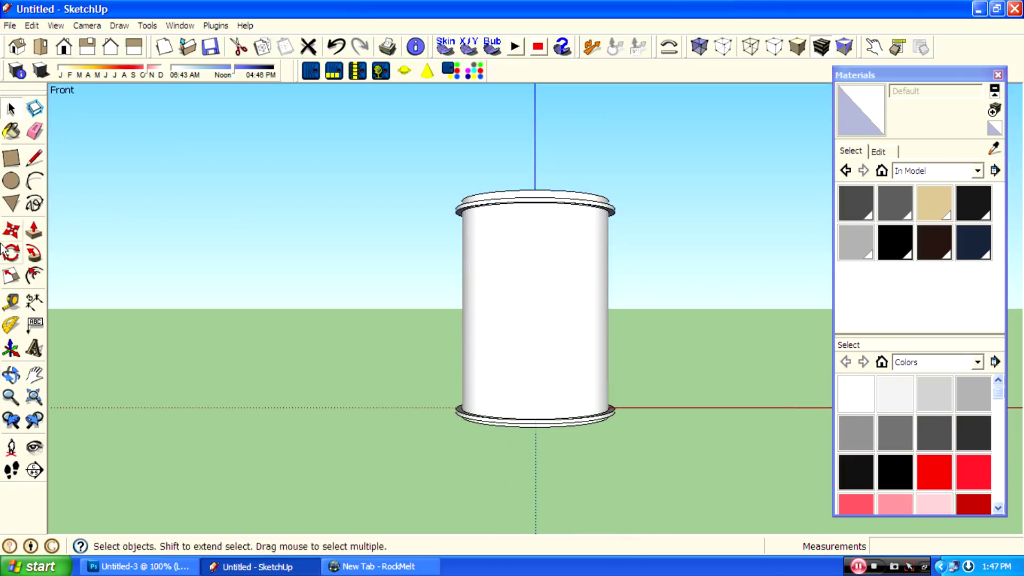
click(12, 230)
click(515, 403)
key(ctrl)
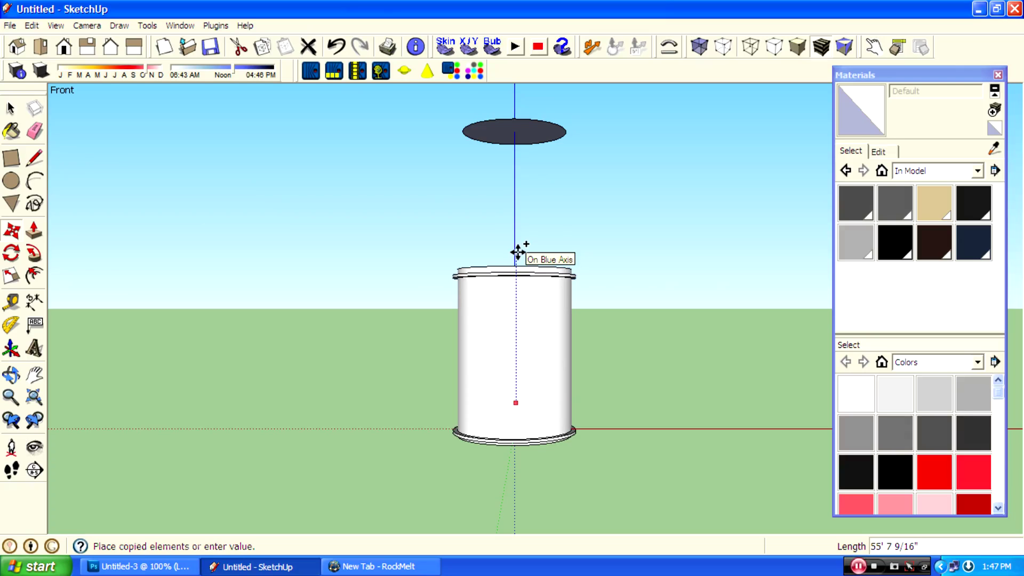
click(517, 252)
Import barreeltop.jpg as a texture and place it on the raised disc above the barrel
middle_drag(517, 252, 544, 283)
click(42, 48)
click(9, 25)
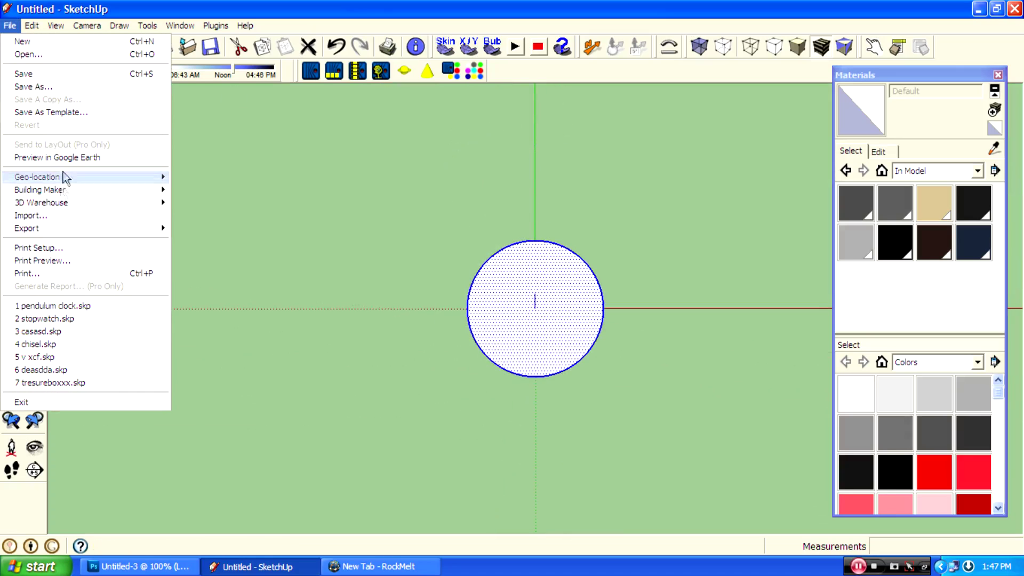
click(76, 217)
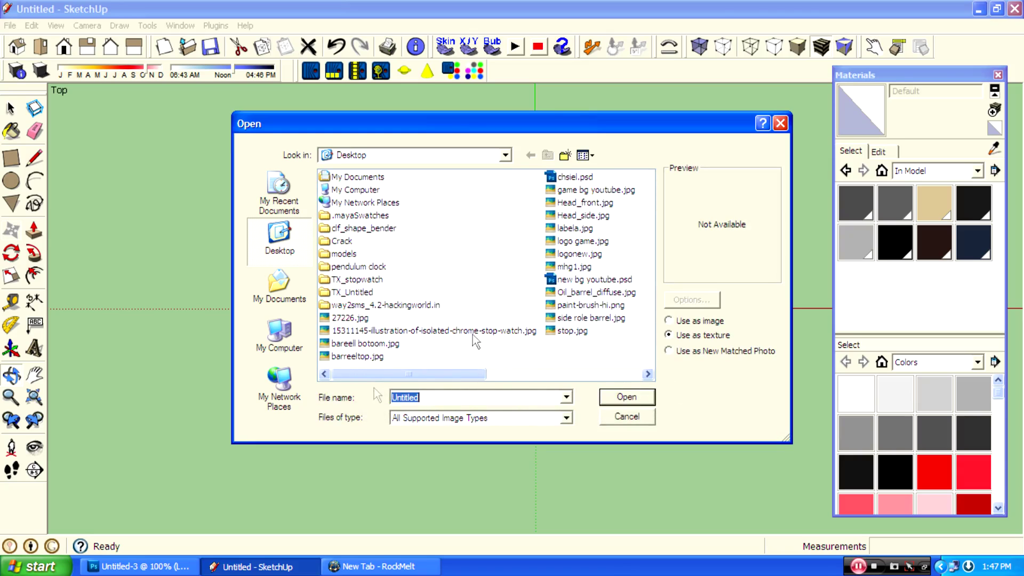
click(367, 356)
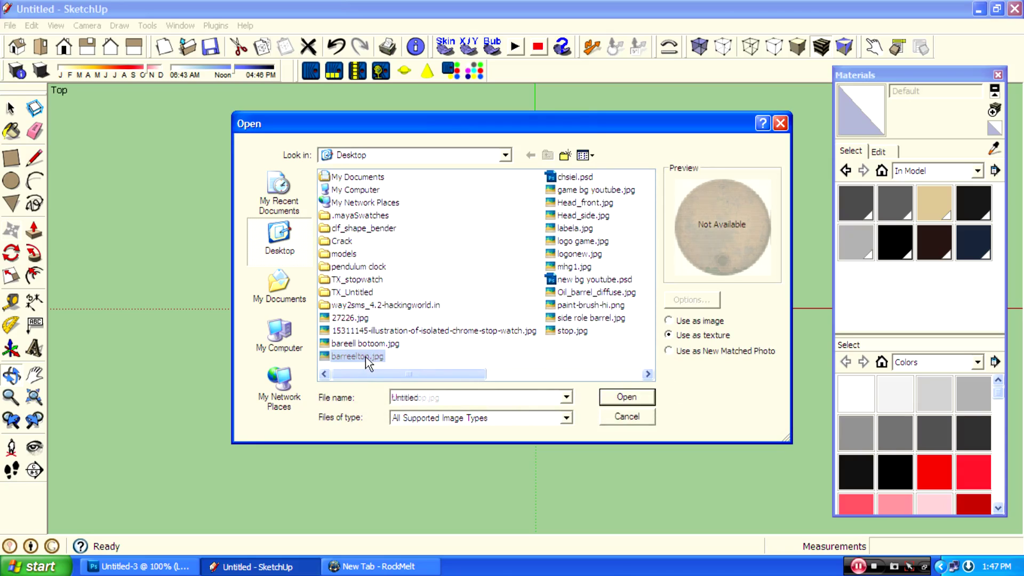
click(633, 395)
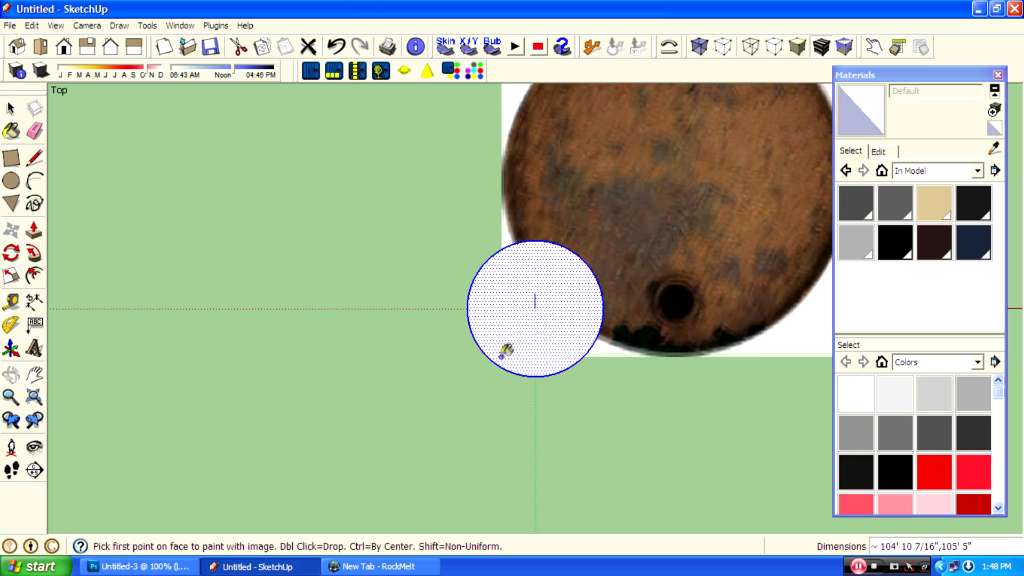
scroll(504, 349, up, 4)
click(490, 367)
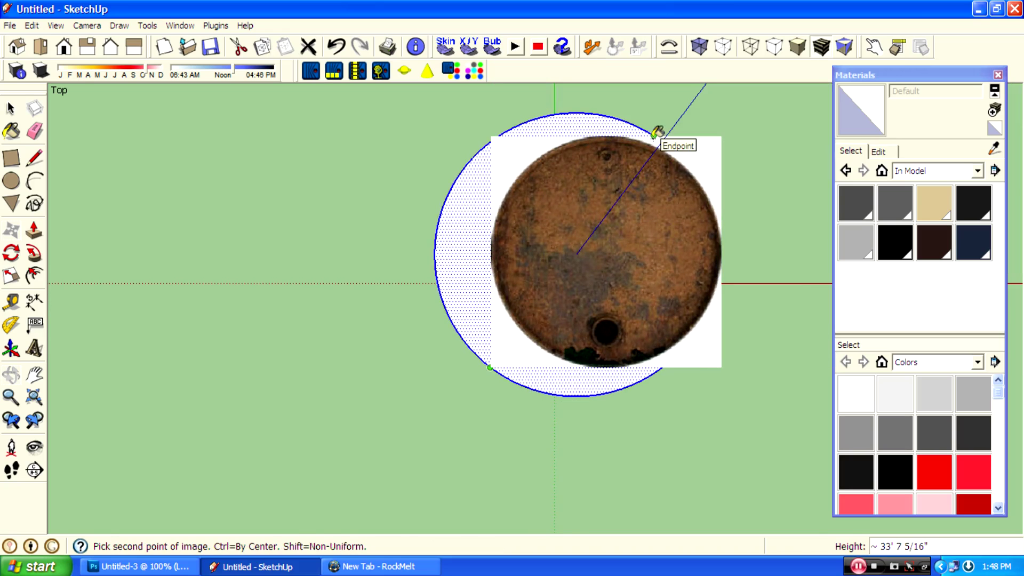
click(656, 131)
key(space)
right_click(609, 244)
mouse_move(664, 403)
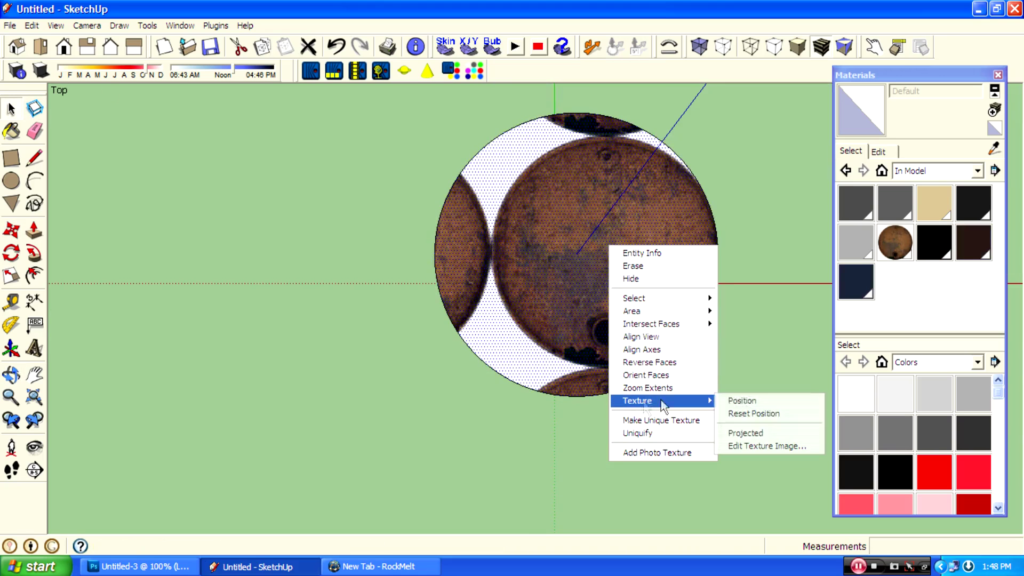
click(754, 400)
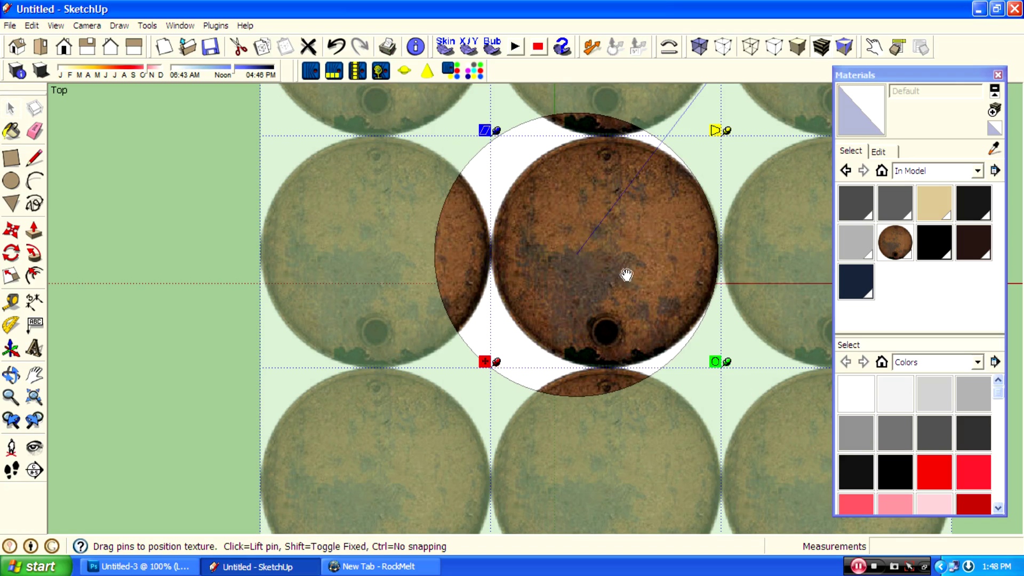
click(9, 110)
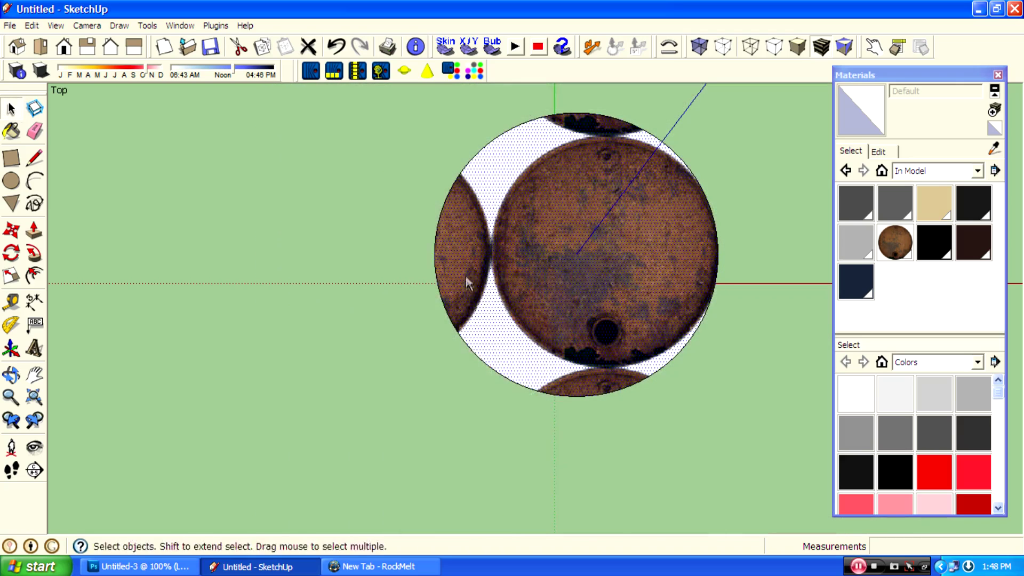
Reposition and enlarge the barreeltop texture until a single lid image fills the raised disc
right_click(467, 277)
mouse_move(529, 431)
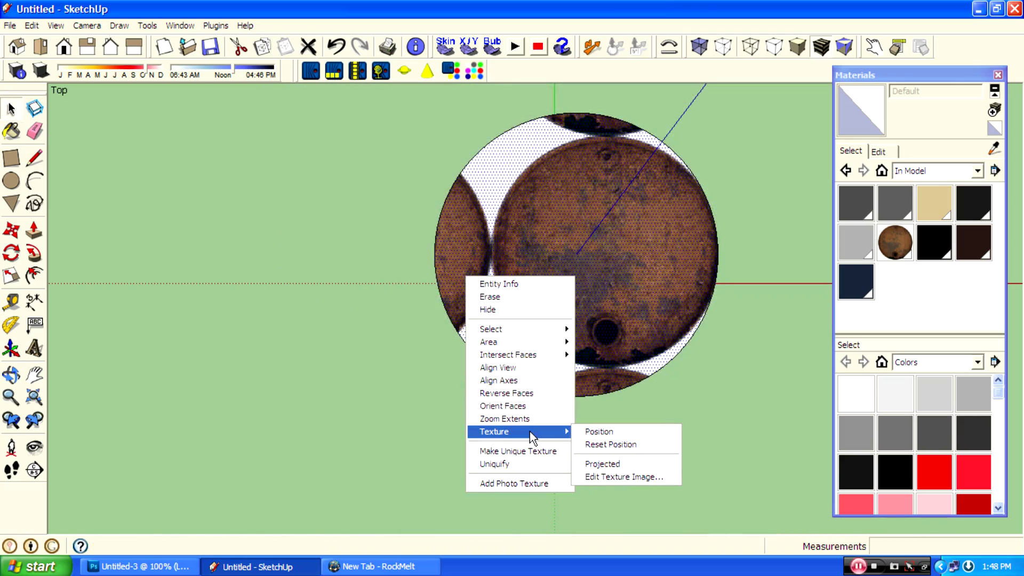
click(594, 431)
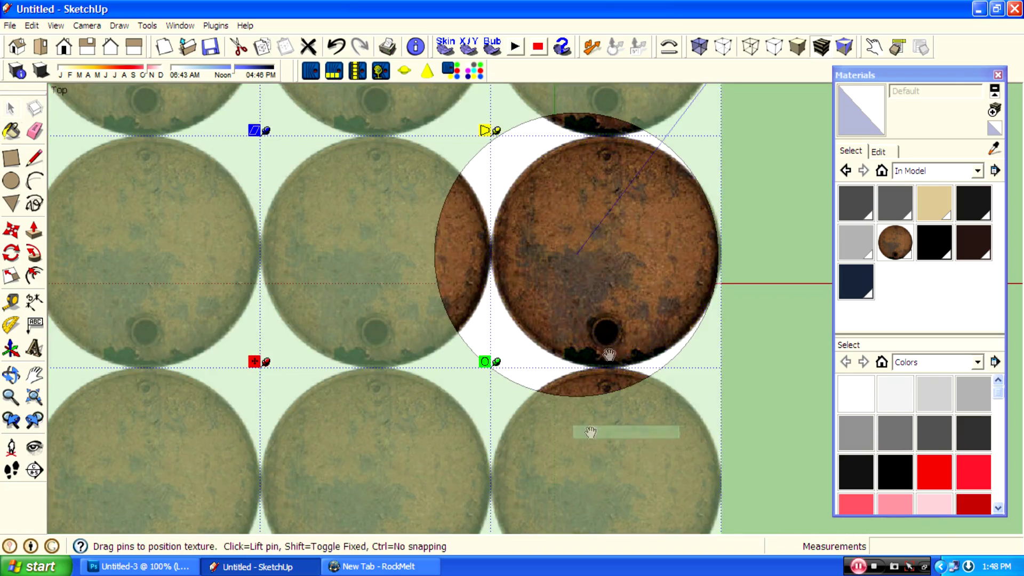
drag(616, 306, 619, 276)
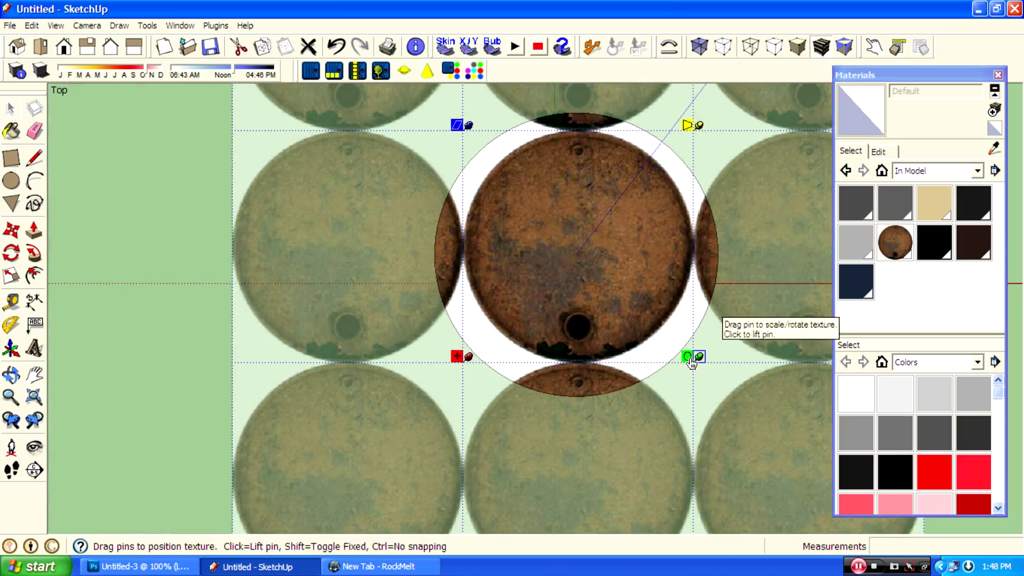
drag(691, 362, 762, 359)
drag(653, 270, 612, 304)
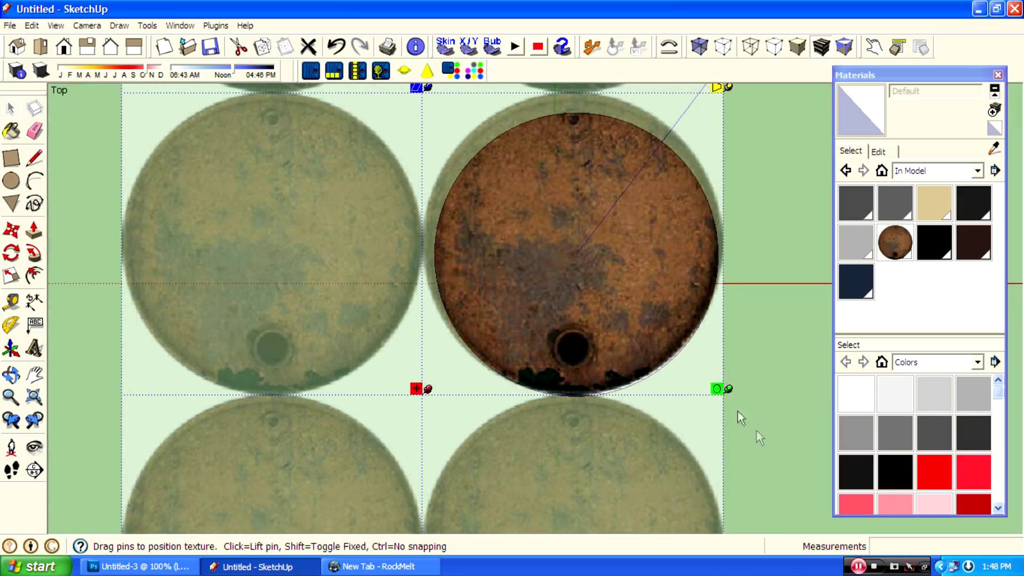
drag(715, 389, 697, 388)
mouse_move(629, 304)
mouse_down()
mouse_move(647, 304)
mouse_move(641, 298)
mouse_up()
drag(707, 387, 717, 385)
drag(649, 296, 646, 304)
right_click(622, 288)
click(634, 291)
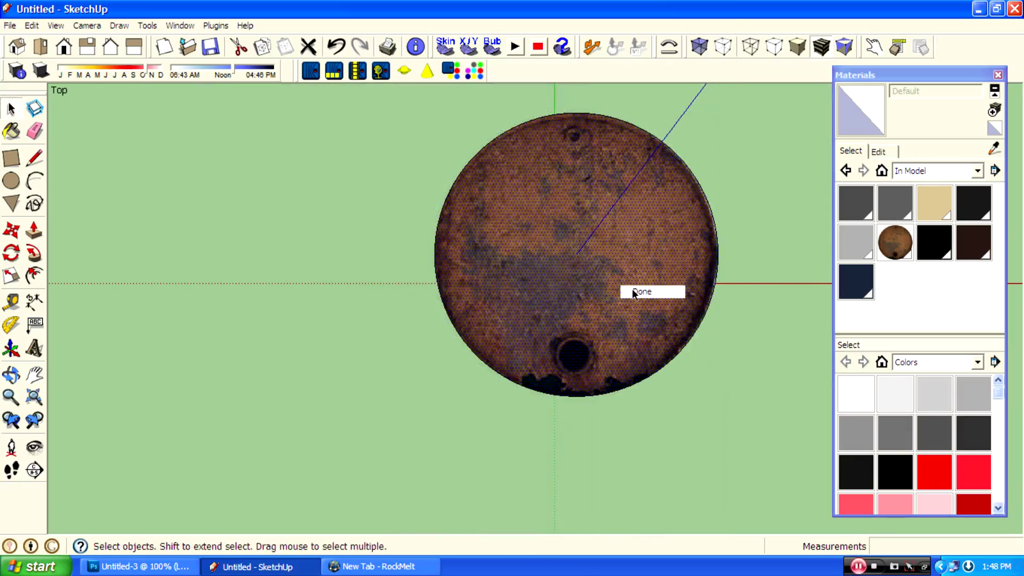
Sample the disc's fitted barreeltop texture and paint it onto the barrel's recessed top face
key(b)
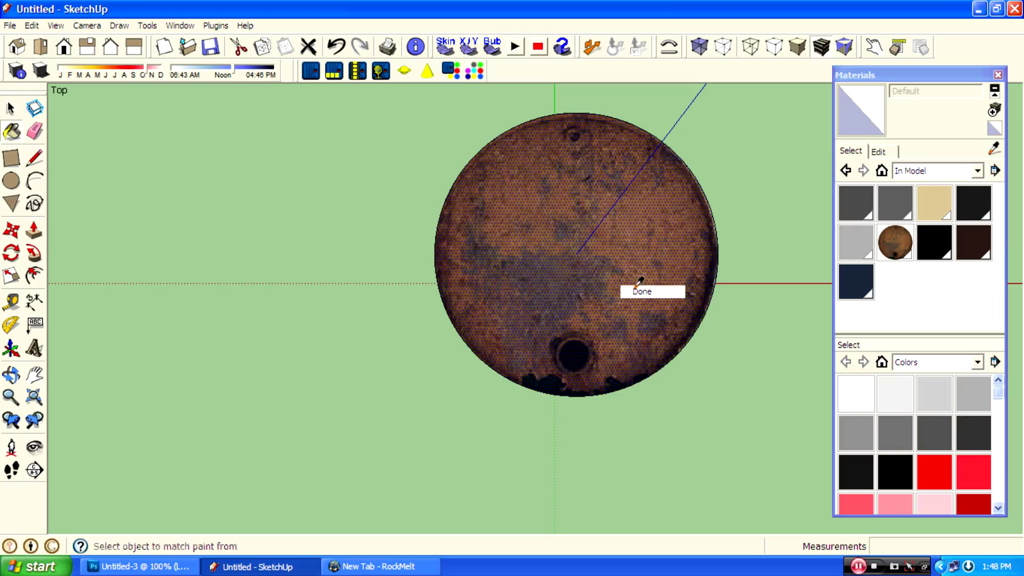
alt+click(606, 247)
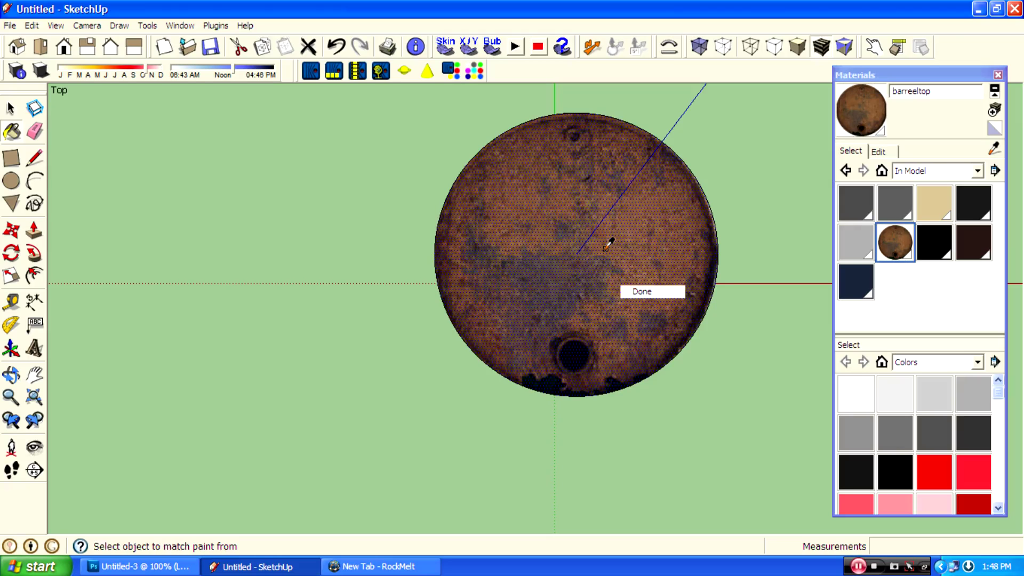
middle_drag(635, 347, 548, 335)
click(557, 341)
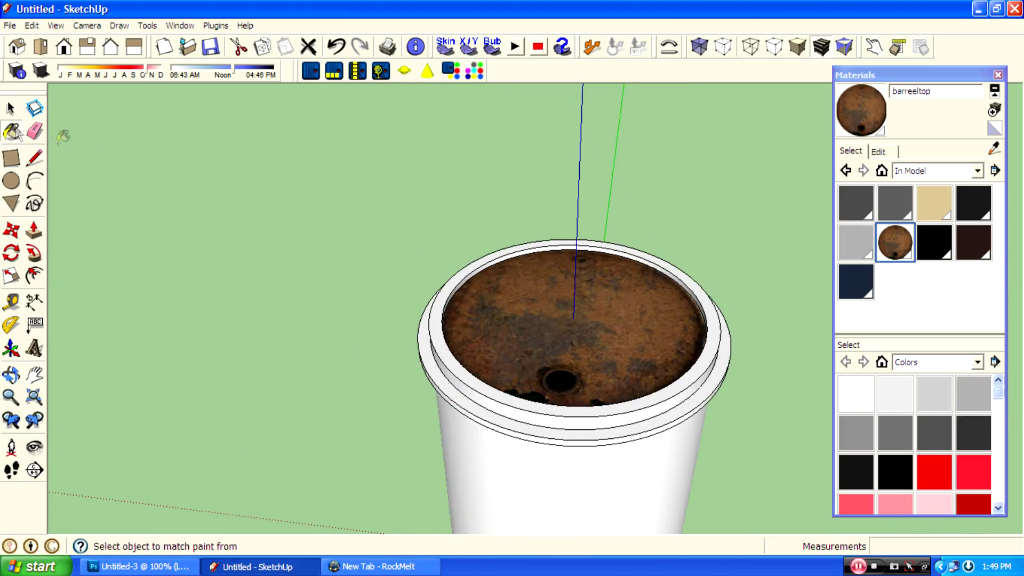
Try to paint the barreeltop texture onto the inner wall and upper rim of the barrel's top
key(space)
scroll(587, 386, up, 2)
mouse_move(587, 386)
middle_down()
mouse_move(610, 394)
mouse_move(459, 338)
mouse_move(392, 297)
middle_up()
scroll(372, 258, up, 3)
key(b)
click(373, 260)
click(352, 260)
scroll(373, 266, down, 2)
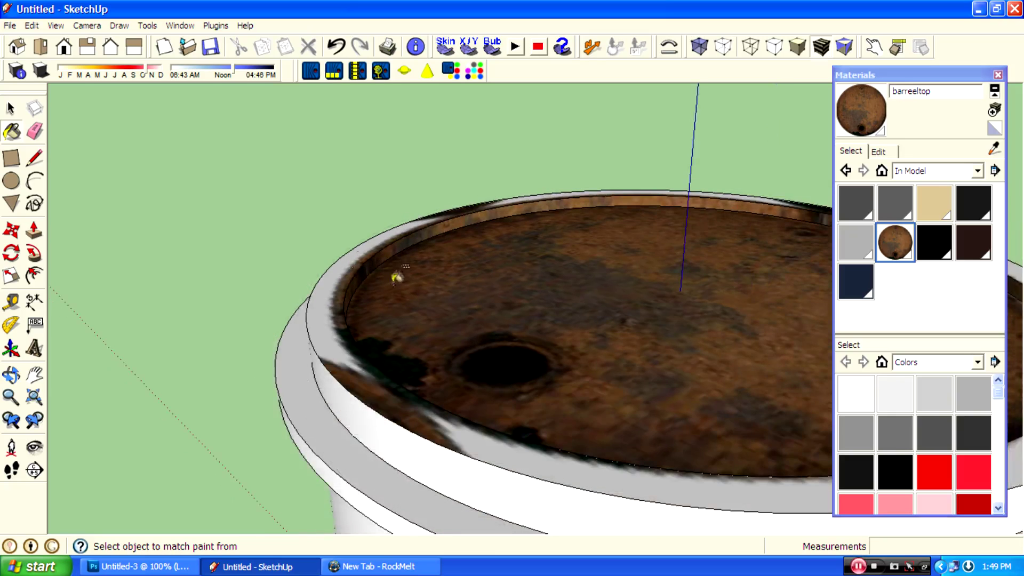
key(ctrl+z)
Enlarge and recentre the barreeltop texture on the raised disc so the image extends past its edge
scroll(533, 383, down, 8)
mouse_move(592, 406)
middle_down()
mouse_move(596, 504)
mouse_move(612, 531)
middle_up()
key(space)
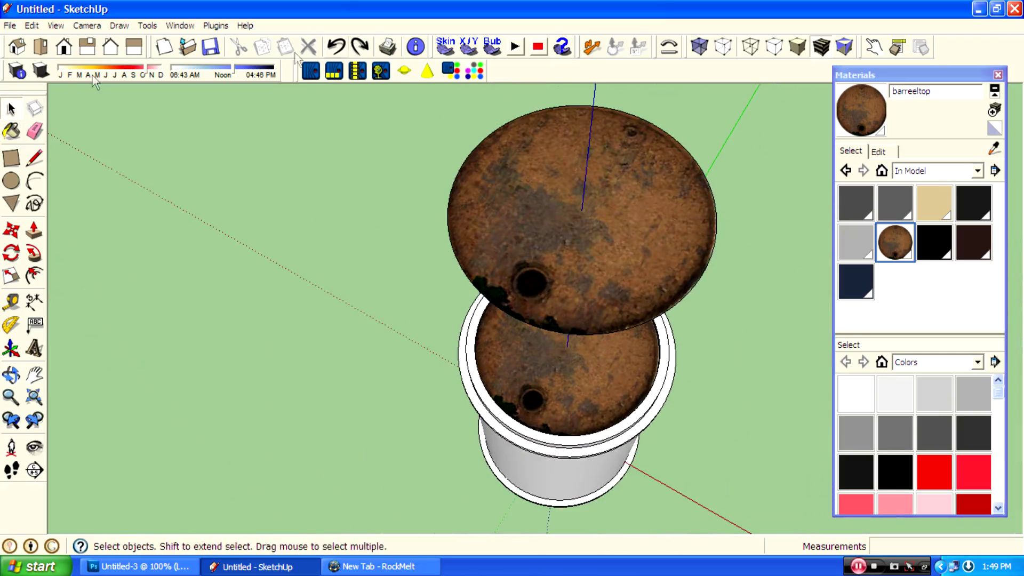
click(43, 47)
right_click(506, 314)
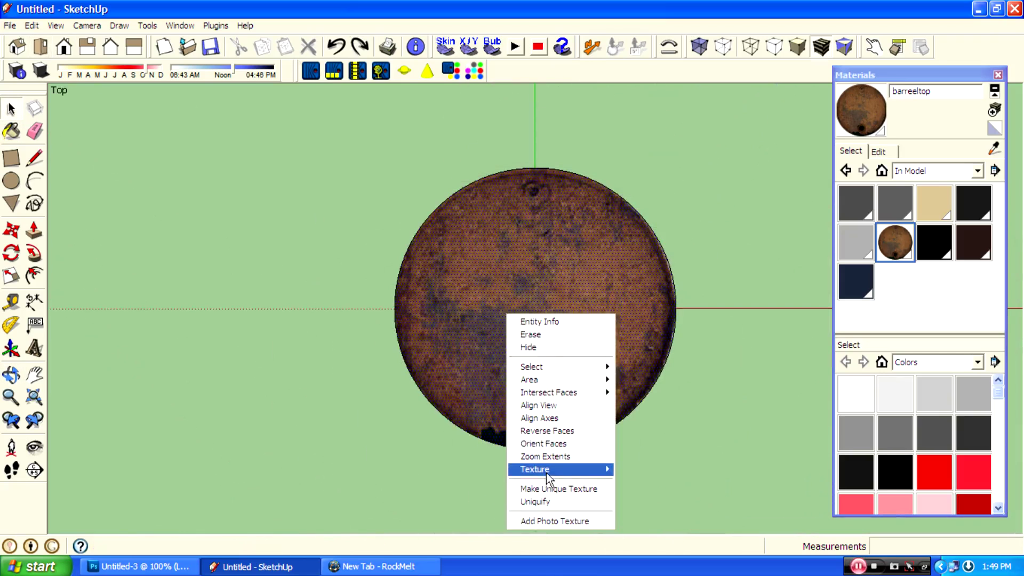
mouse_move(546, 470)
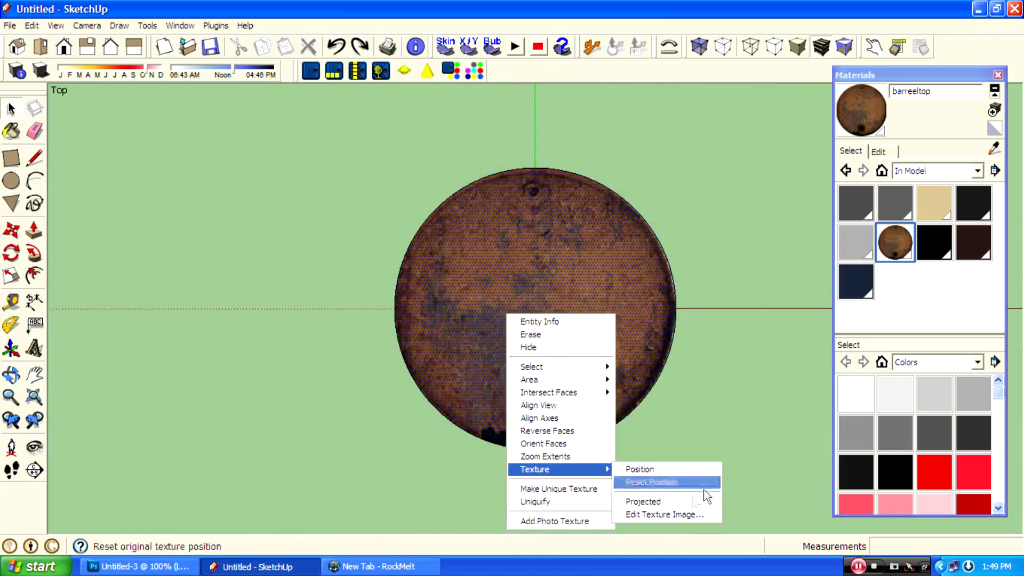
click(680, 469)
drag(669, 448, 709, 447)
mouse_move(565, 312)
mouse_down()
mouse_move(550, 313)
mouse_move(557, 323)
mouse_up()
right_click(551, 307)
click(566, 316)
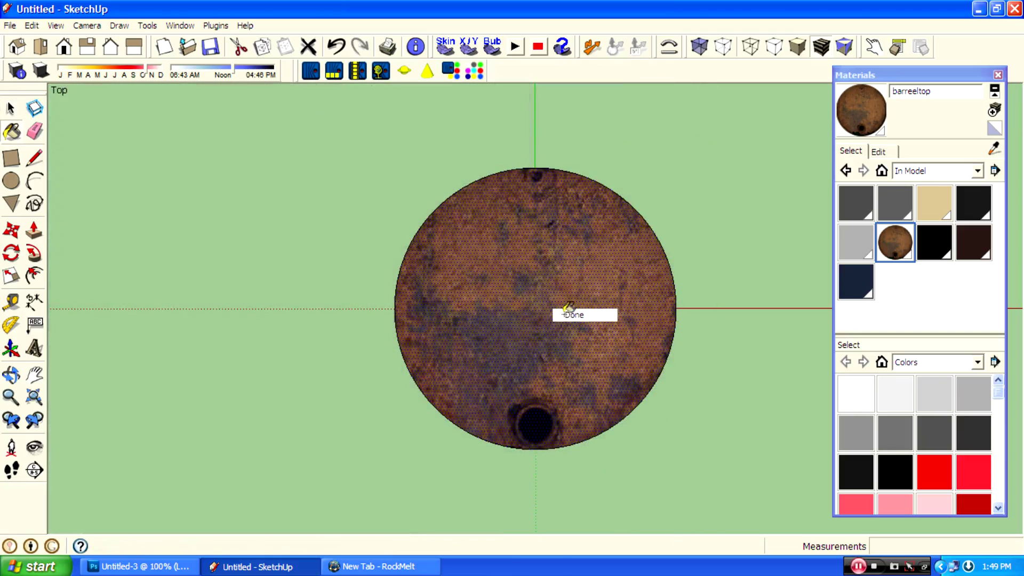
Paint the barrel's top rim faces and flange with the disc's adjusted barreeltop texture
middle_drag(612, 337, 522, 397)
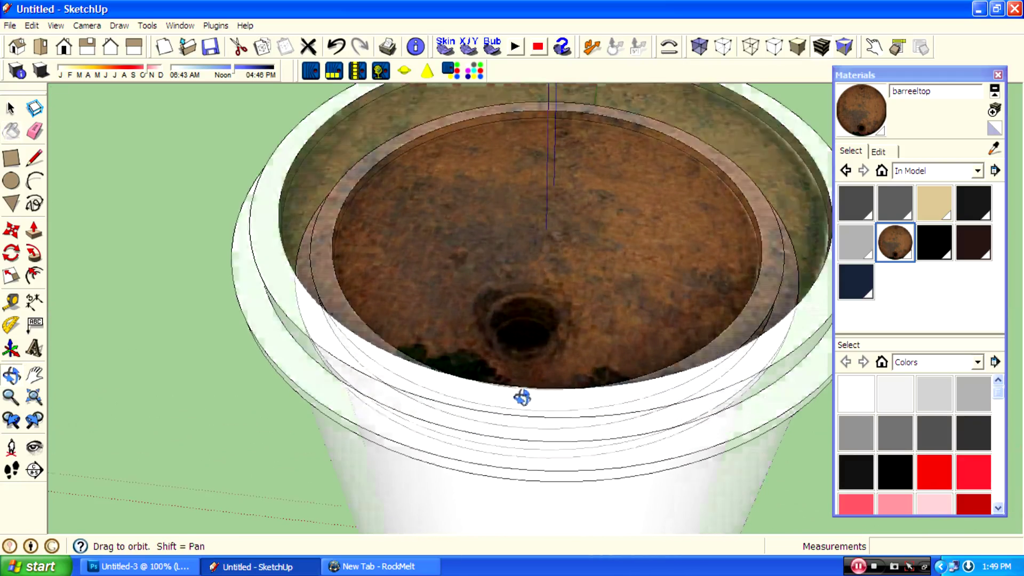
key(b)
click(509, 424)
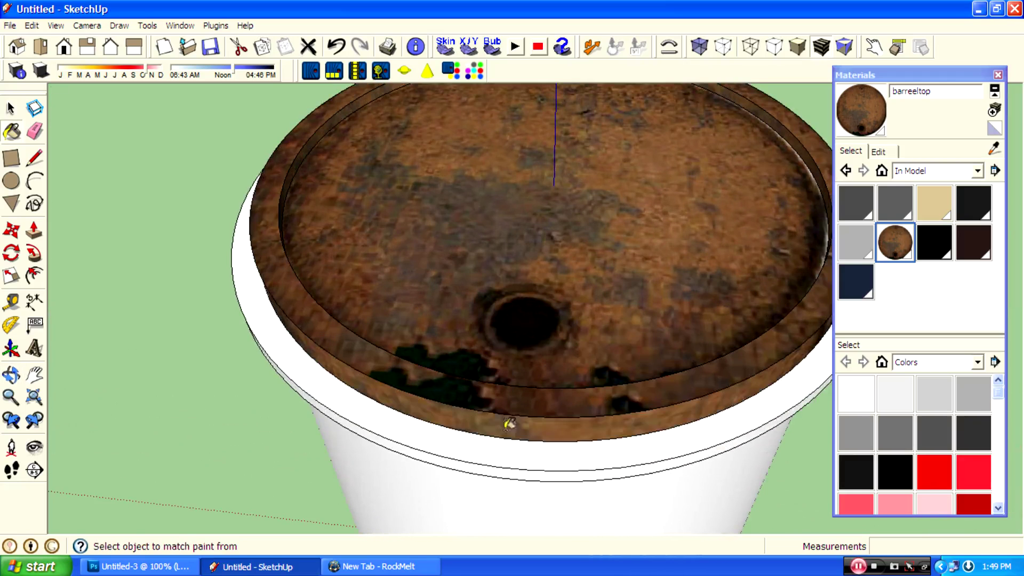
mouse_move(457, 389)
middle_down()
mouse_move(541, 427)
mouse_move(416, 263)
mouse_move(404, 288)
mouse_move(389, 255)
mouse_move(501, 202)
mouse_move(550, 231)
mouse_move(484, 350)
mouse_move(486, 389)
mouse_move(510, 343)
mouse_move(484, 393)
mouse_move(491, 423)
mouse_move(802, 429)
mouse_move(896, 320)
mouse_move(933, 243)
middle_up()
scroll(514, 238, up, 5)
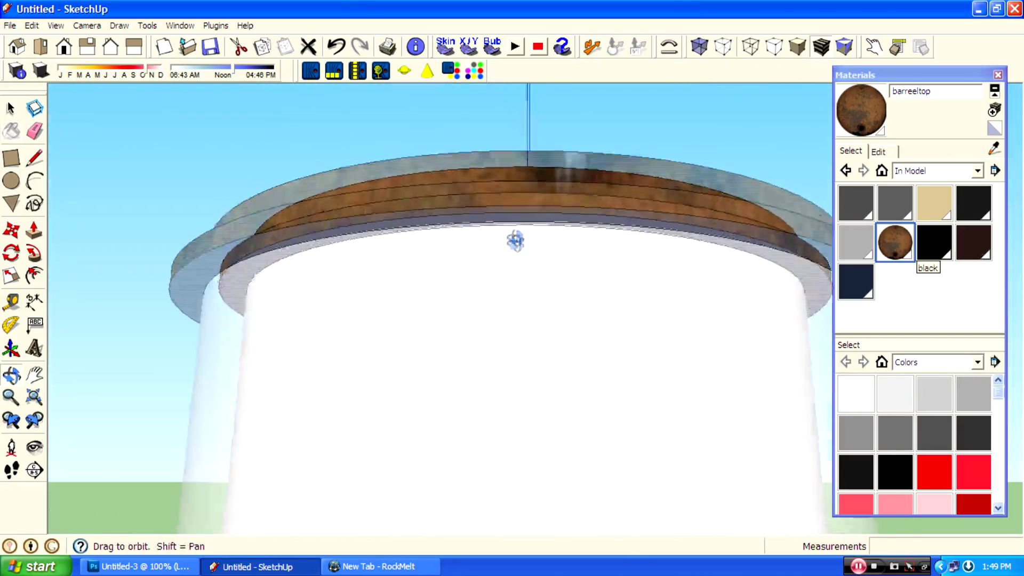
Delete the textured disc floating above the barrel
scroll(518, 213, down, 4)
middle_drag(494, 251, 560, 320)
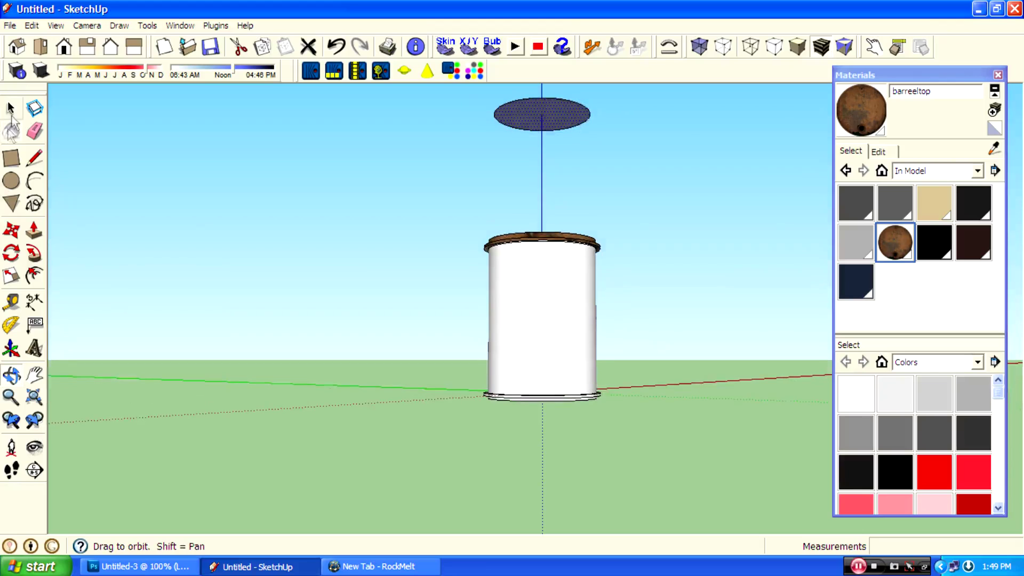
click(19, 114)
scroll(410, 194, down, 2)
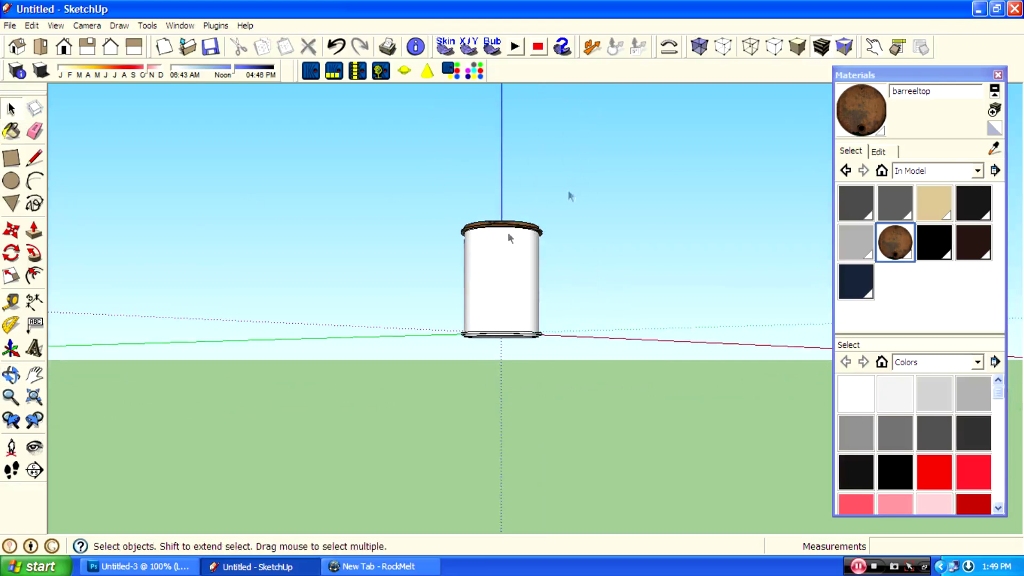
Copy the barrel's recessed bottom face straight up along the blue axis by about 89' 6 3/4"
middle_drag(476, 322, 499, 308)
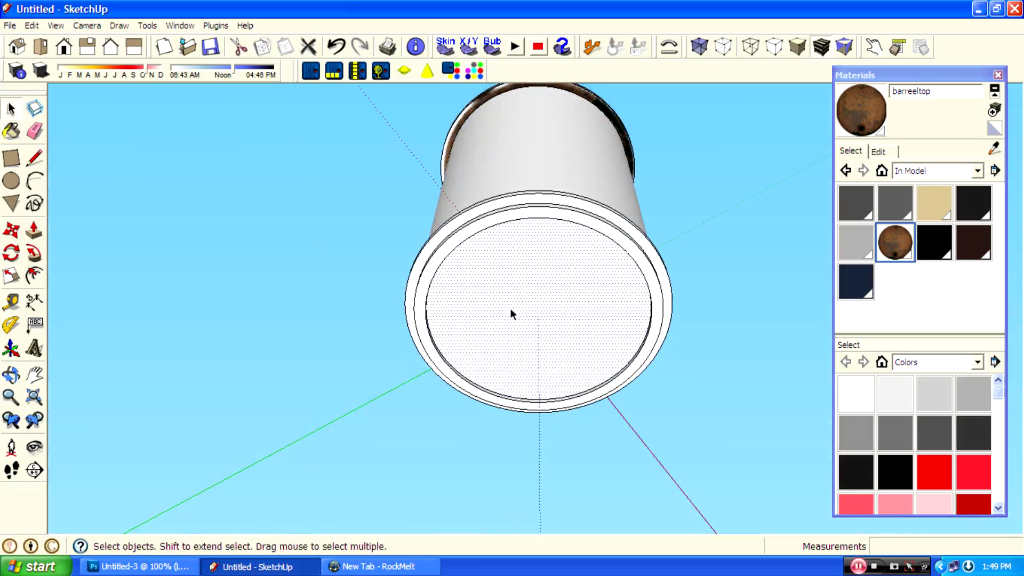
click(43, 51)
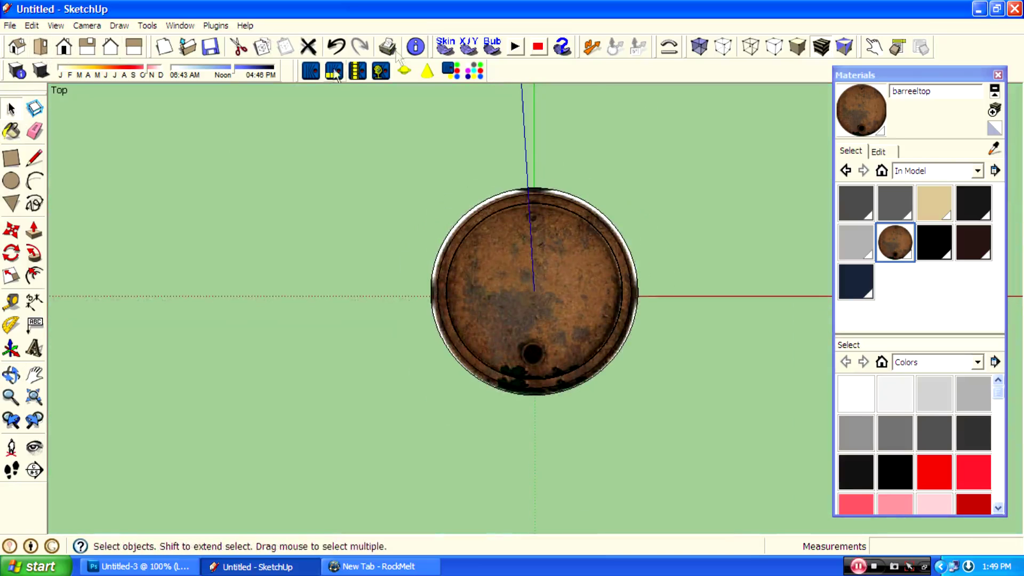
click(64, 49)
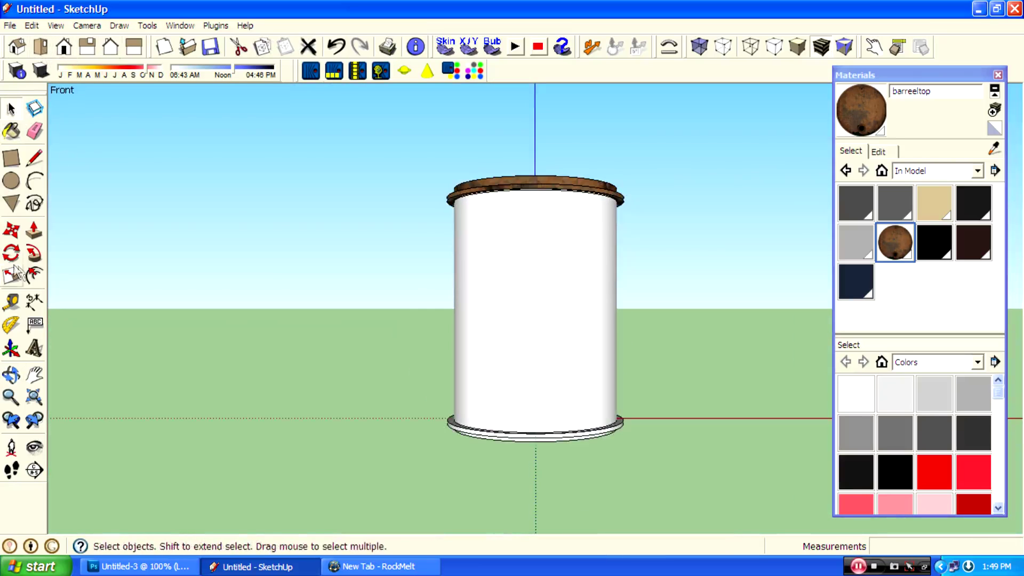
click(539, 459)
key(ctrl)
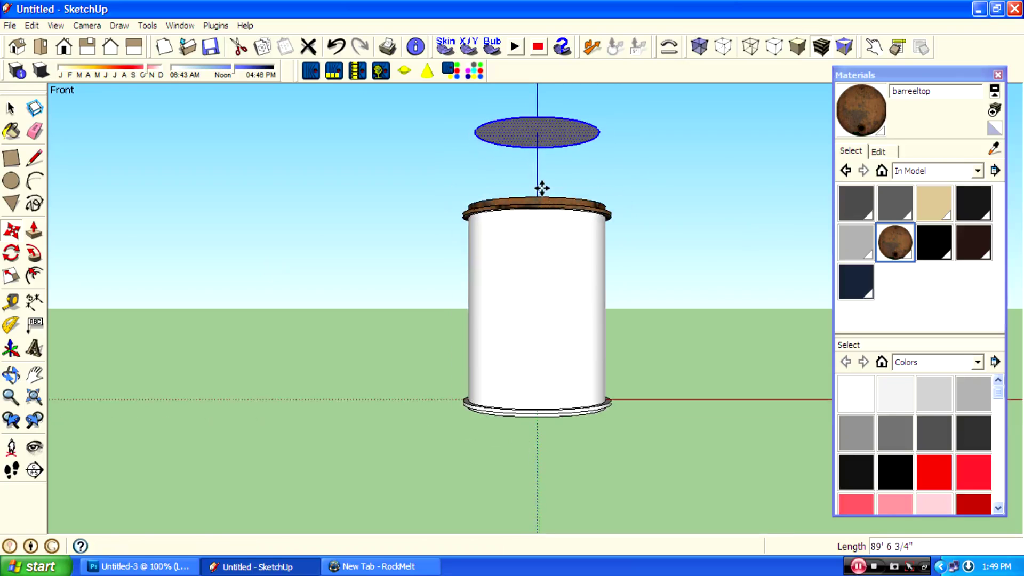
Import bareell botoom.jpg as a texture and place it on the copied disc above the barrel
middle_drag(559, 213, 209, 169)
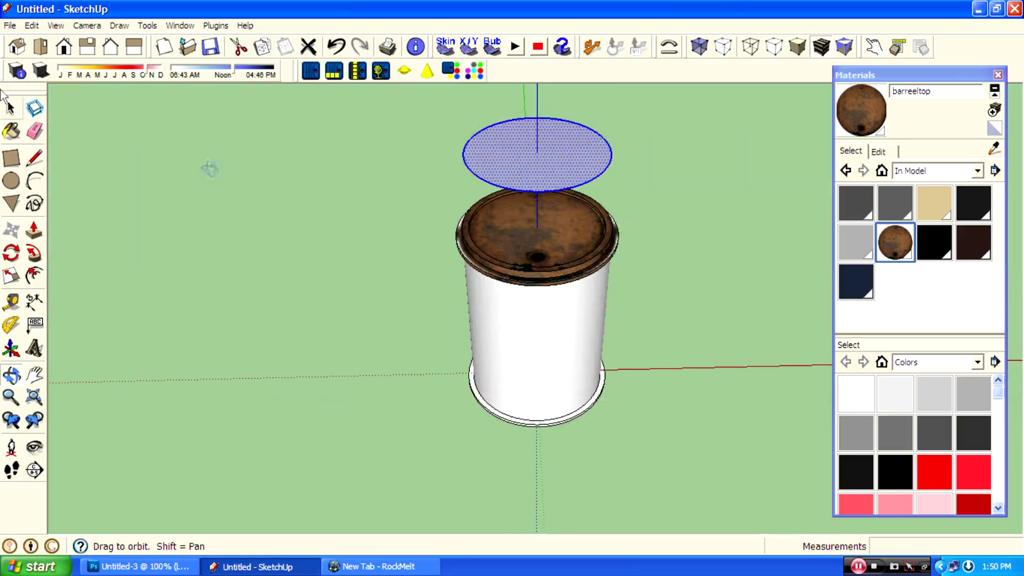
click(33, 51)
click(10, 25)
click(69, 213)
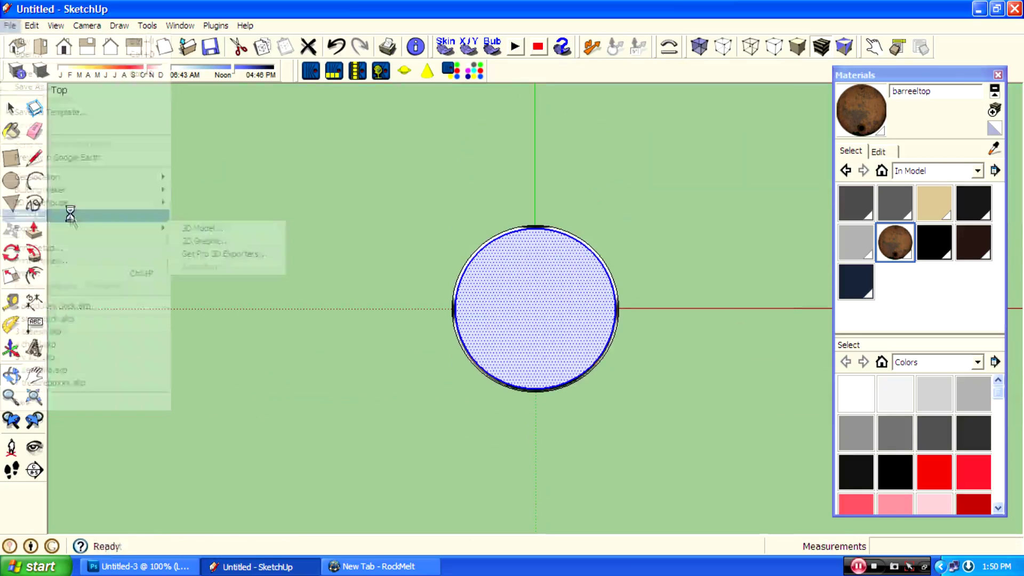
click(394, 343)
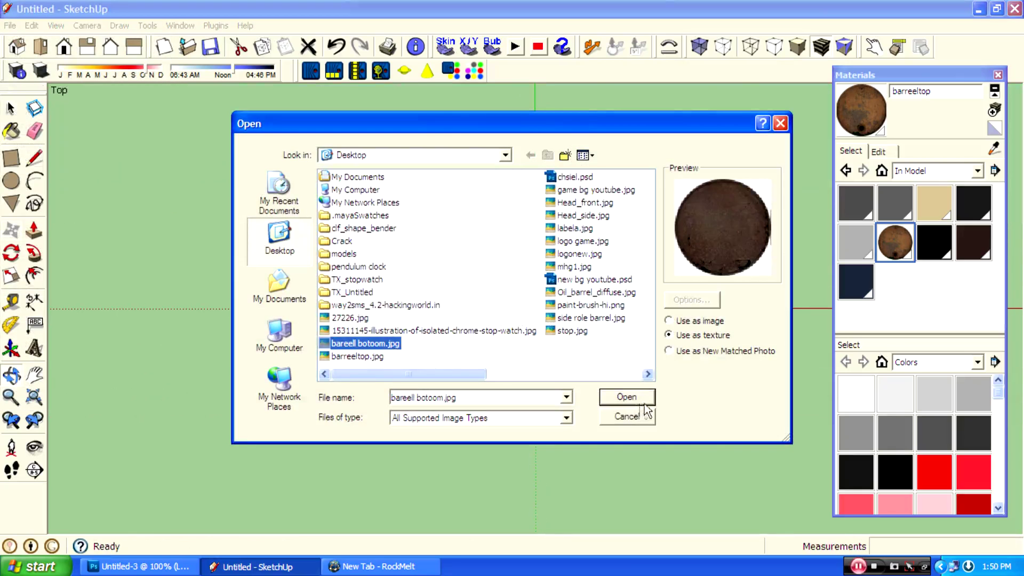
click(630, 396)
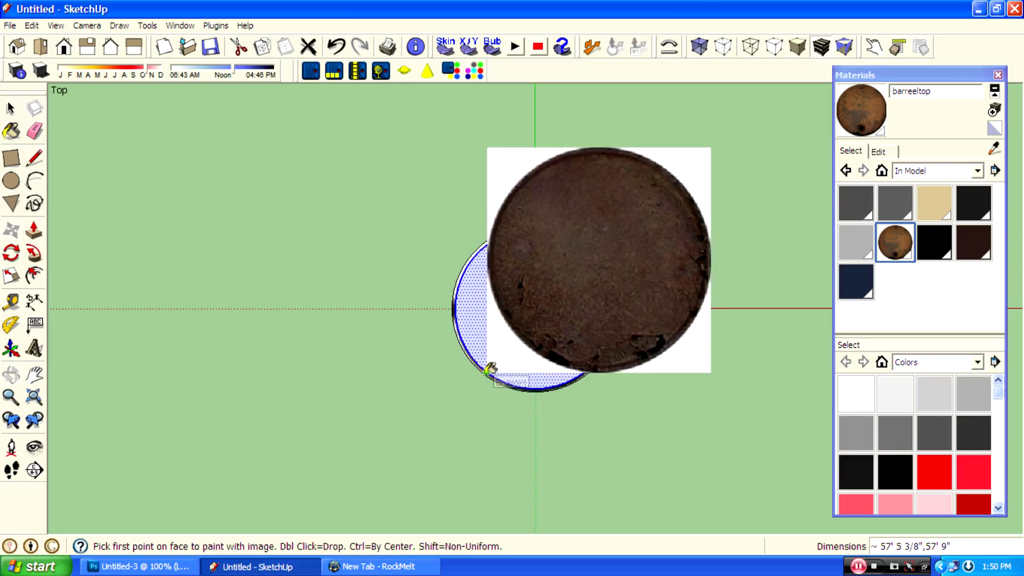
click(486, 372)
click(594, 253)
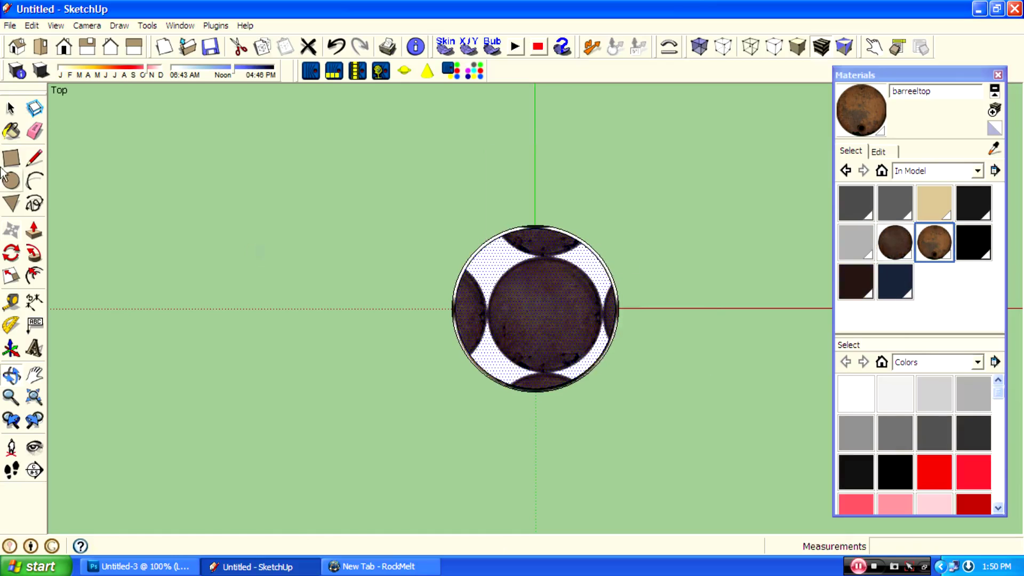
Enlarge and centre the bareell botoom texture on the raised disc until a single image covers the whole circle
scroll(554, 344, up, 3)
right_click(549, 293)
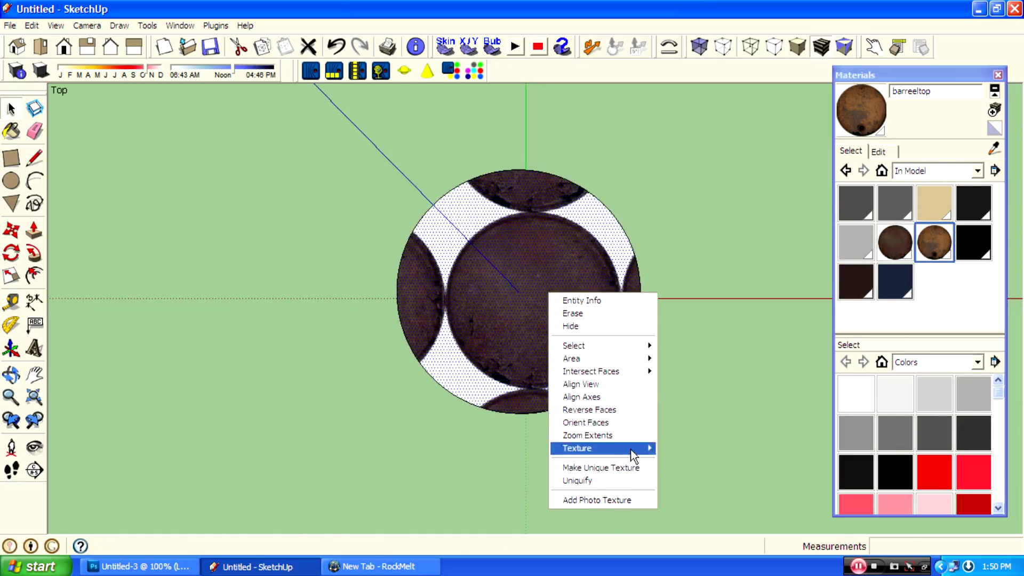
click(682, 448)
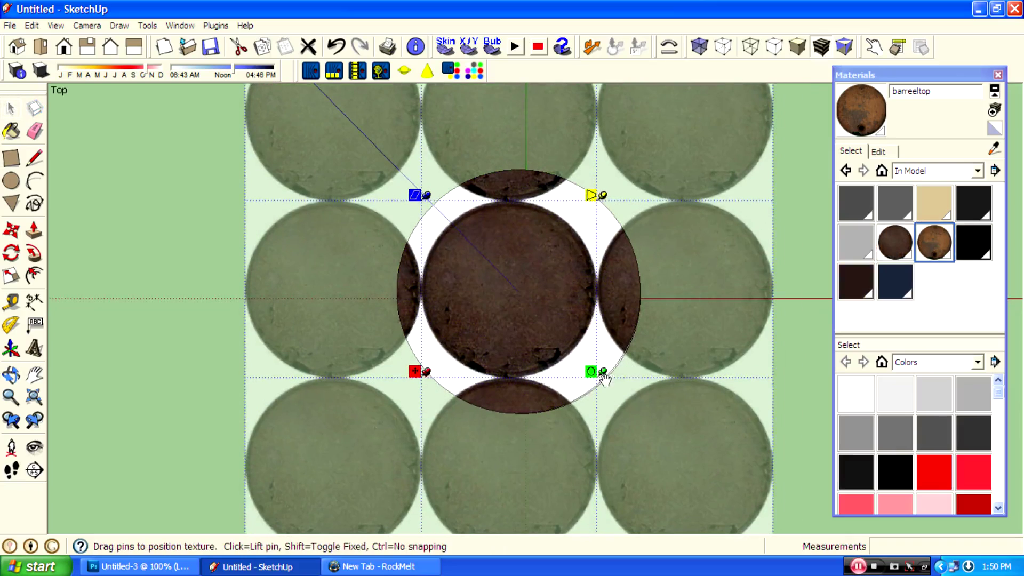
drag(592, 373, 631, 370)
mouse_move(538, 298)
mouse_down()
mouse_move(546, 310)
mouse_move(537, 304)
mouse_up()
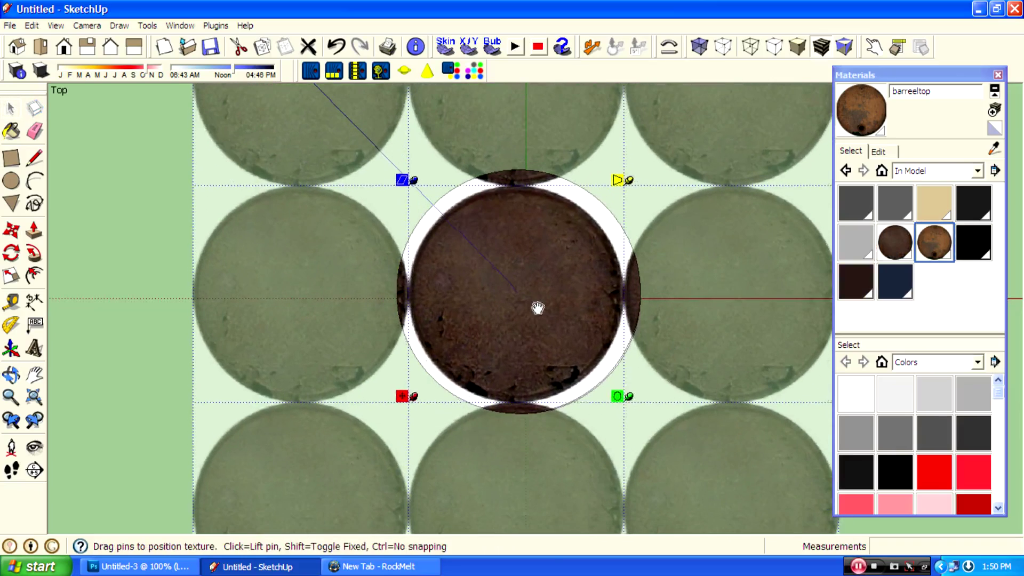
drag(634, 396, 637, 395)
drag(546, 308, 539, 316)
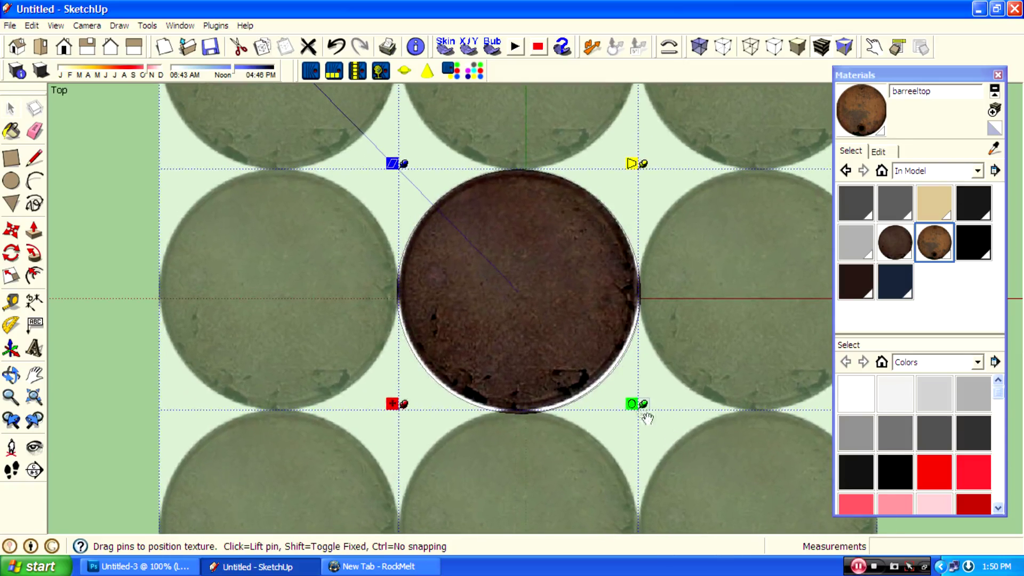
drag(631, 408, 651, 402)
mouse_move(594, 331)
mouse_down()
mouse_move(574, 338)
mouse_move(583, 338)
mouse_up()
drag(638, 418, 665, 416)
drag(578, 343, 569, 349)
drag(657, 426, 677, 425)
drag(521, 290, 507, 290)
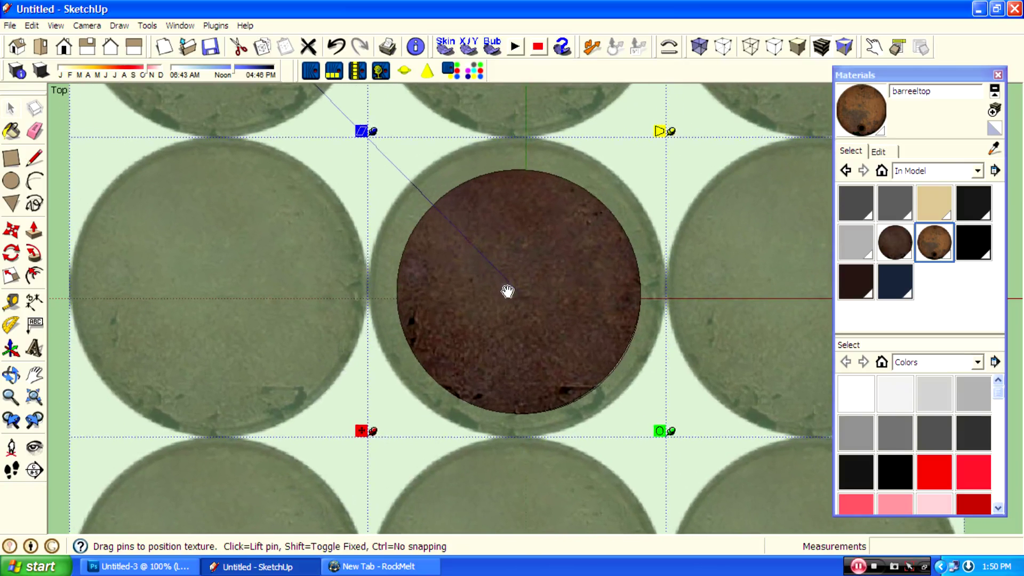
right_click(508, 289)
click(540, 296)
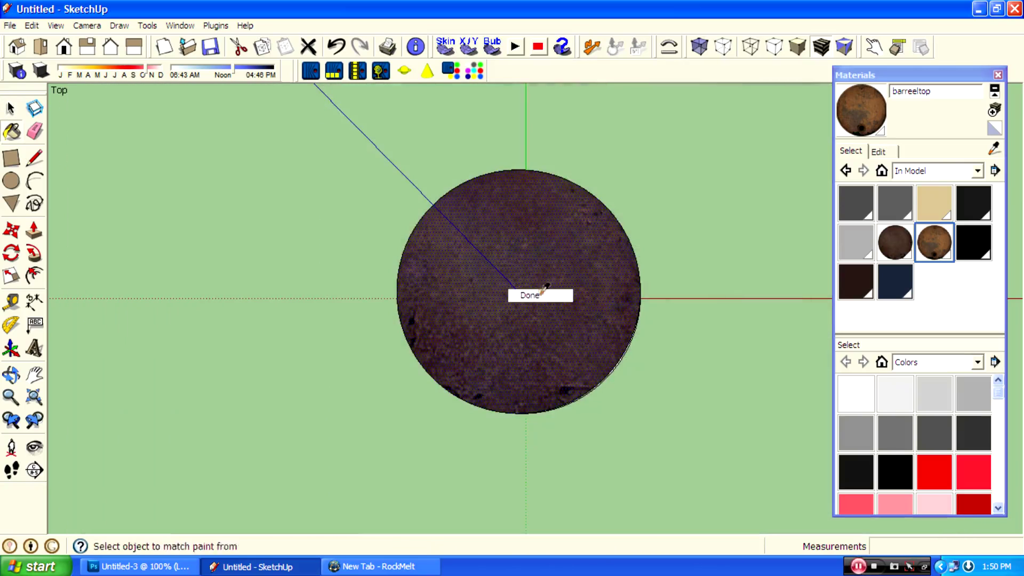
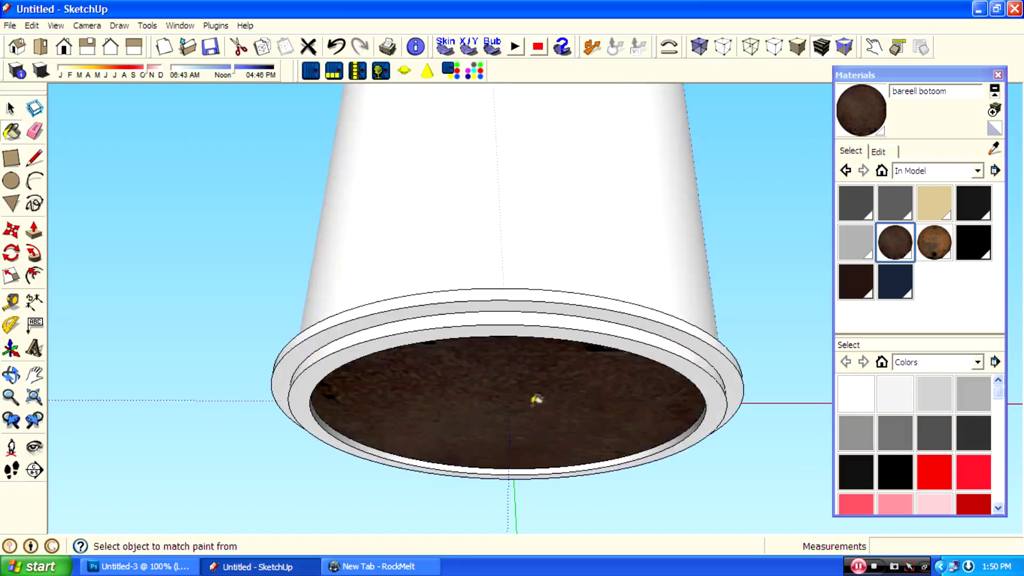
Paint the barrel's recessed bottom, bottom rim and flange faces with the disc's adjusted bareell botoom texture
mouse_move(558, 369)
middle_down()
mouse_move(567, 277)
mouse_move(641, 274)
mouse_move(608, 343)
mouse_move(596, 437)
mouse_move(562, 472)
middle_up()
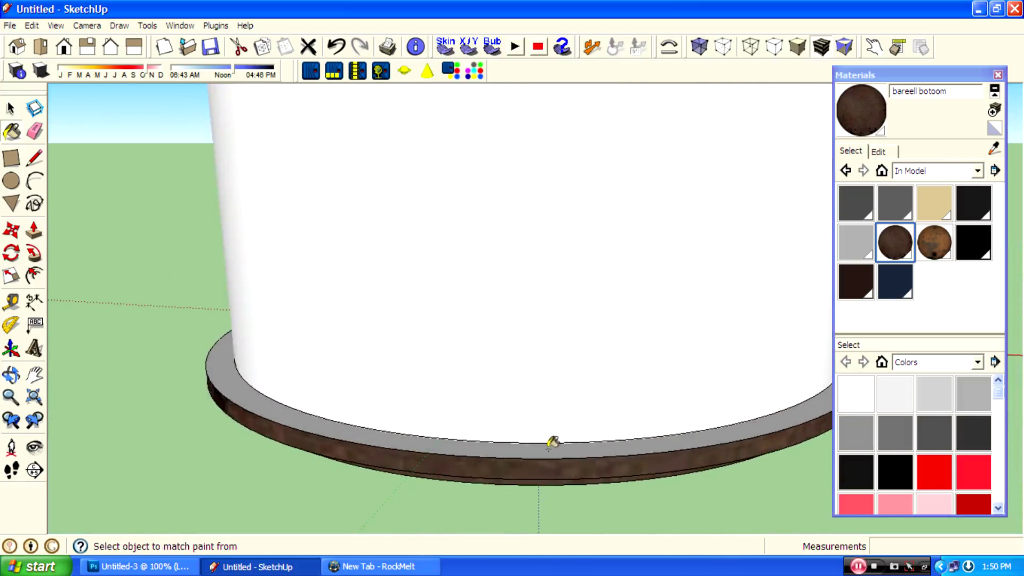
scroll(552, 443, down, 3)
mouse_move(505, 400)
middle_down()
mouse_move(590, 313)
mouse_move(553, 350)
mouse_move(532, 496)
middle_up()
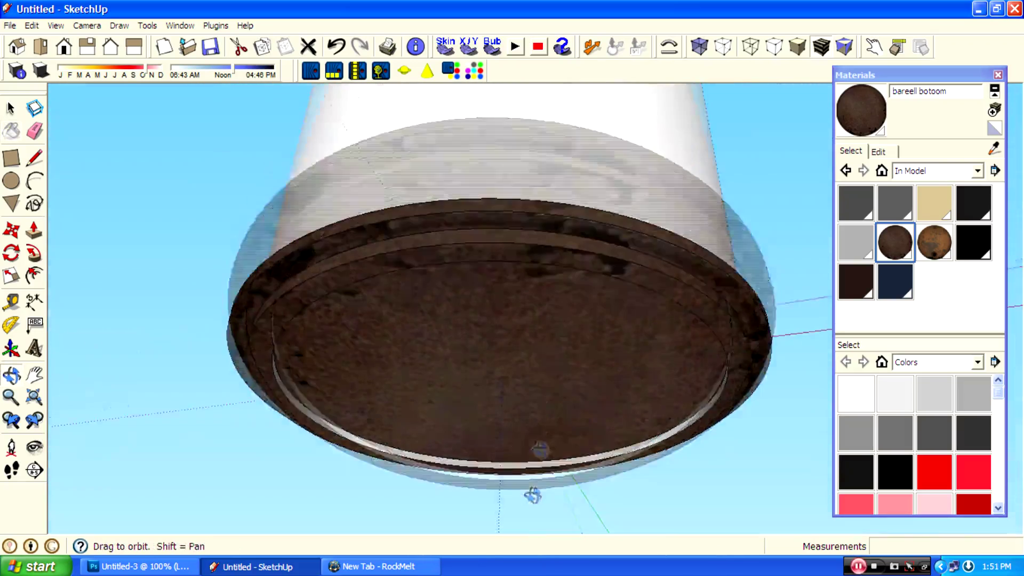
scroll(525, 477, up, 3)
scroll(526, 475, down, 5)
middle_drag(598, 339, 519, 463)
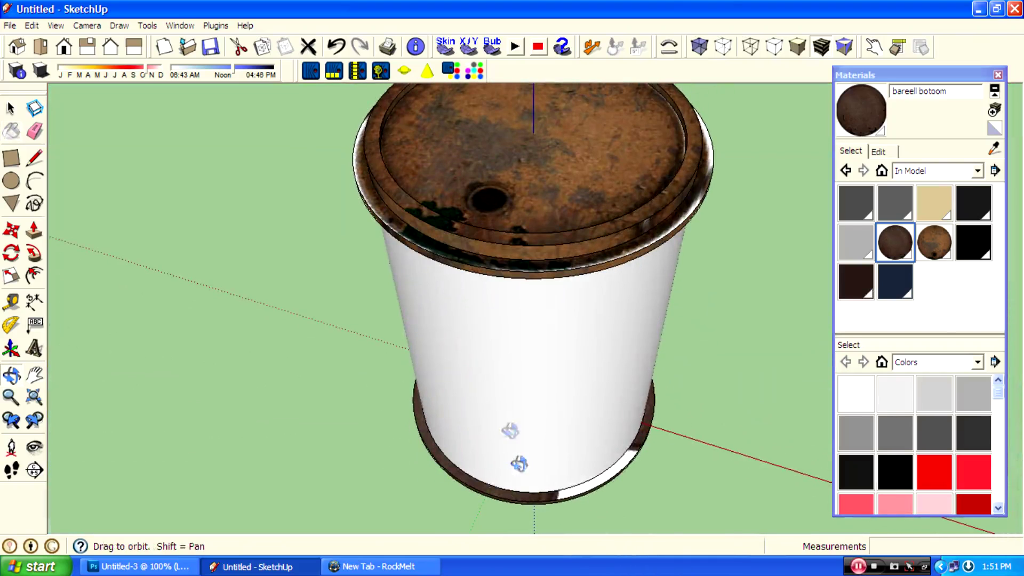
Sample the barreeltop texture from the barrel's top
alt+click(538, 189)
middle_drag(539, 183, 566, 201)
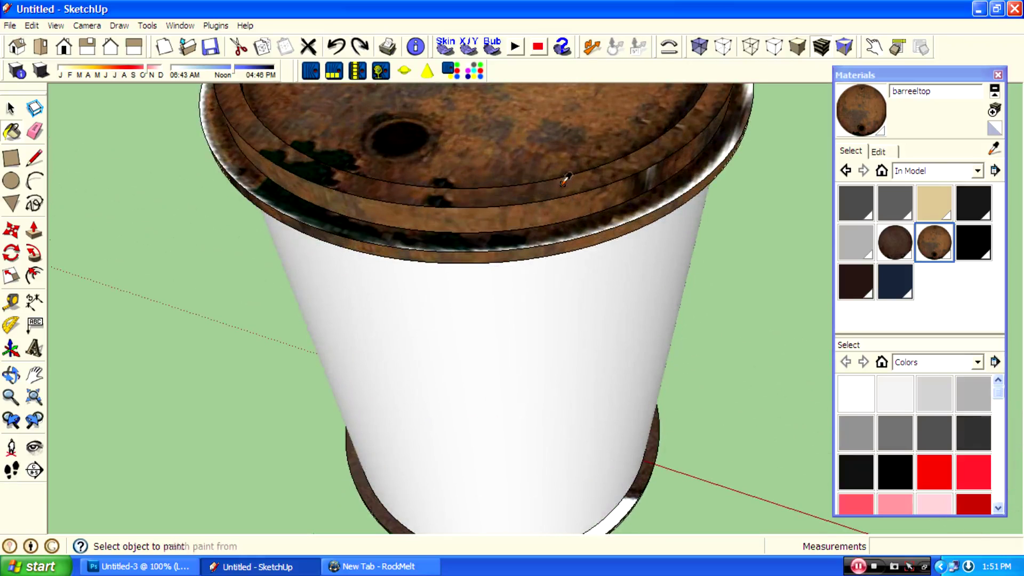
middle_drag(628, 458, 632, 482)
mouse_move(587, 336)
middle_down()
mouse_move(601, 414)
mouse_move(584, 470)
mouse_move(534, 234)
mouse_move(546, 112)
mouse_move(544, 224)
mouse_move(599, 536)
mouse_move(589, 329)
middle_up()
Delete the textured bottom disc floating above the barrel
click(10, 108)
drag(444, 161, 655, 229)
key(Delete)
scroll(599, 346, down, 2)
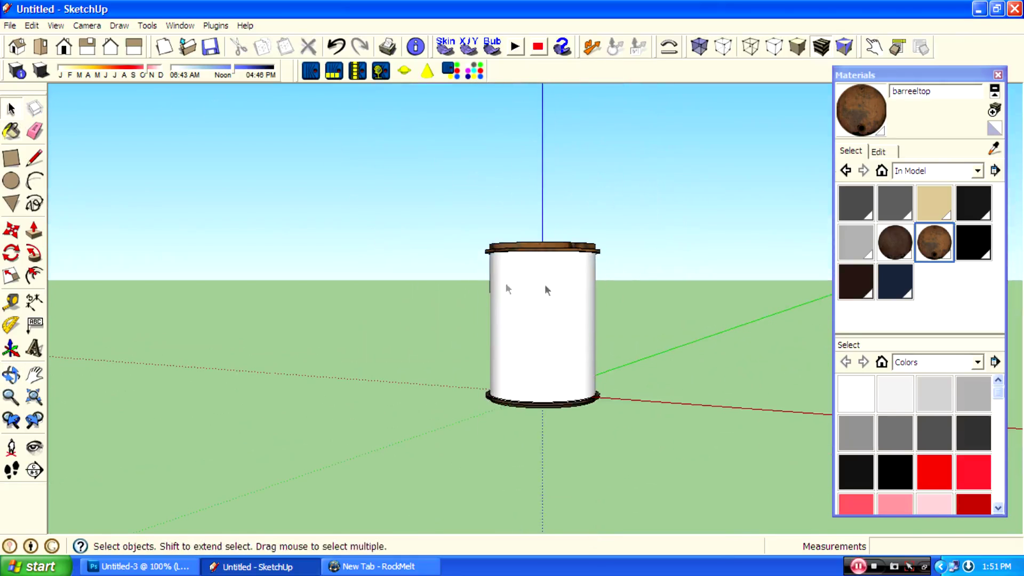
Turn the whole barrel into a component, keeping the default component settings
drag(507, 327, 537, 319)
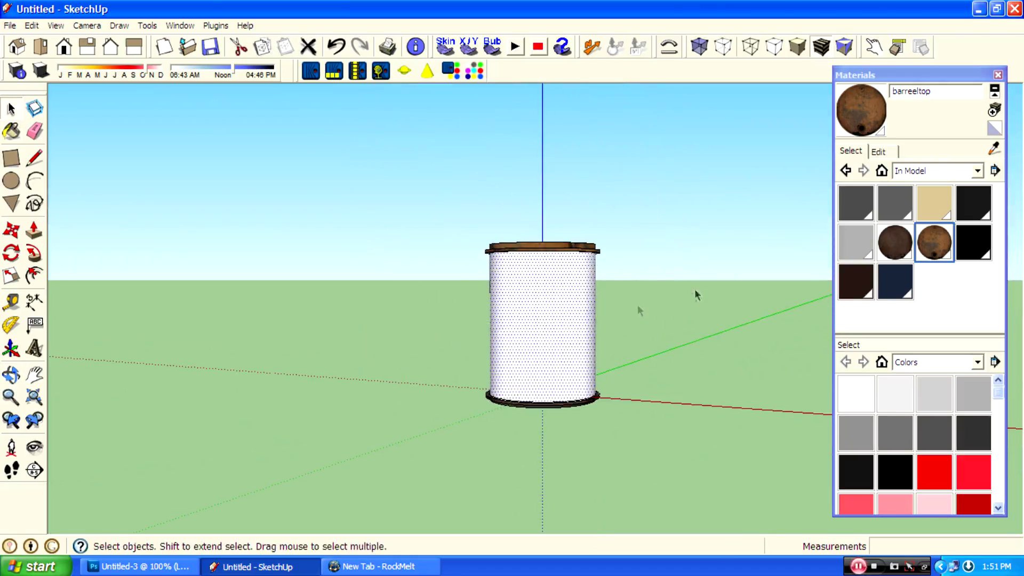
click(696, 295)
click(87, 25)
click(197, 86)
drag(421, 147, 711, 415)
key(o)
drag(293, 326, 6, 257)
click(35, 108)
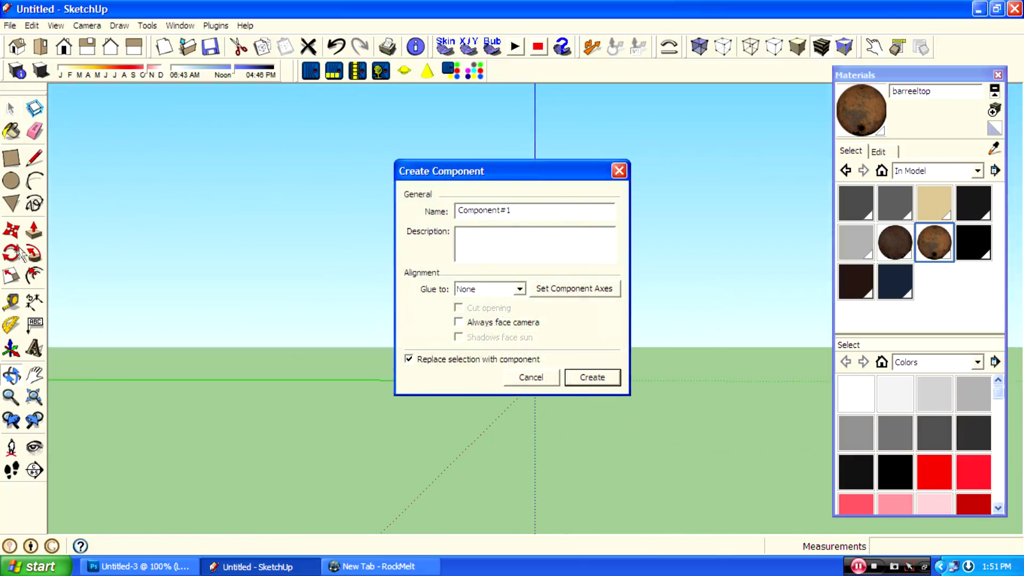
key(Return)
Move the barrel component along the green axis by about 27' 5 15/16" so its edge lines up with the origin
click(12, 230)
click(592, 392)
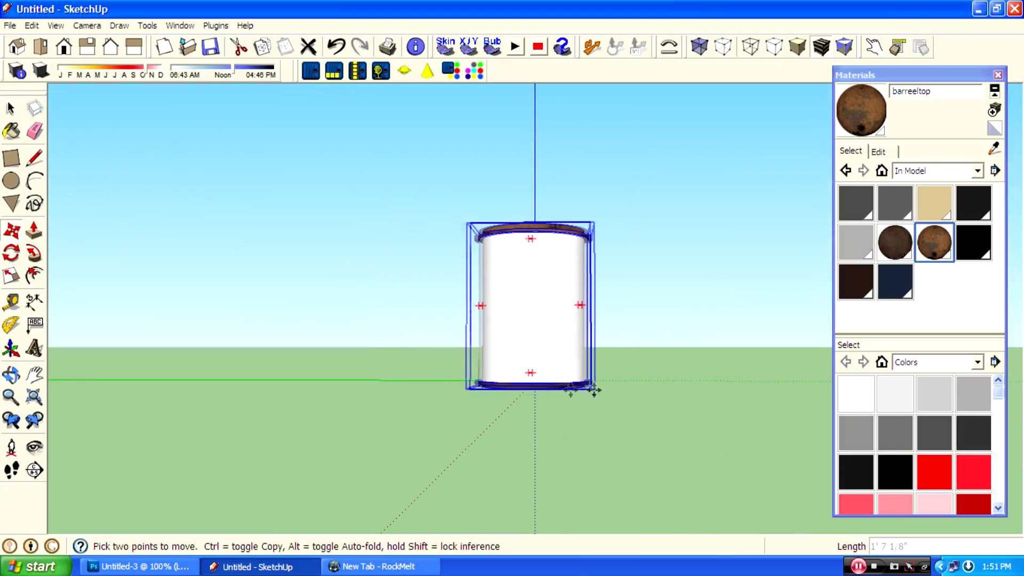
click(530, 391)
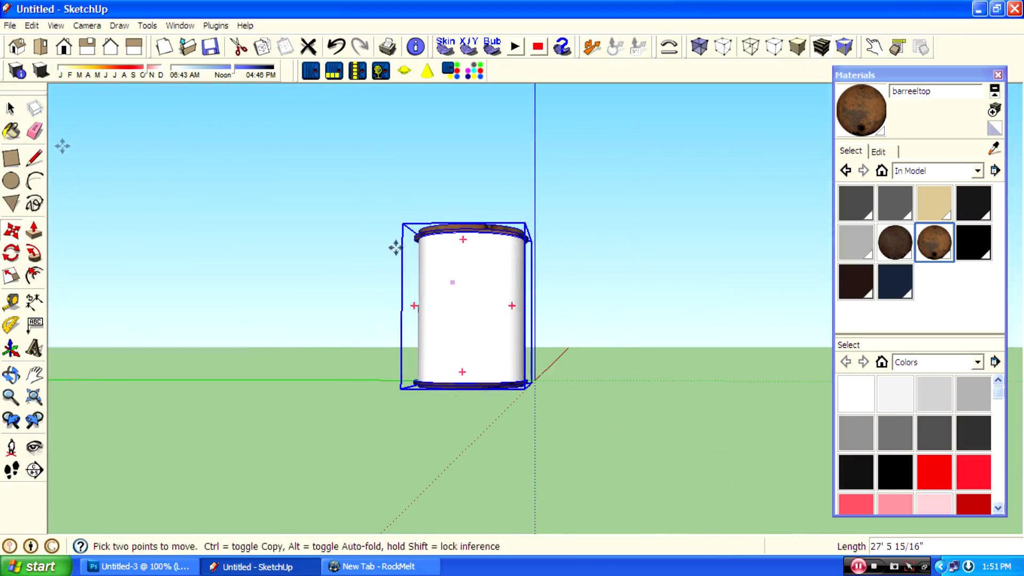
click(11, 110)
click(194, 281)
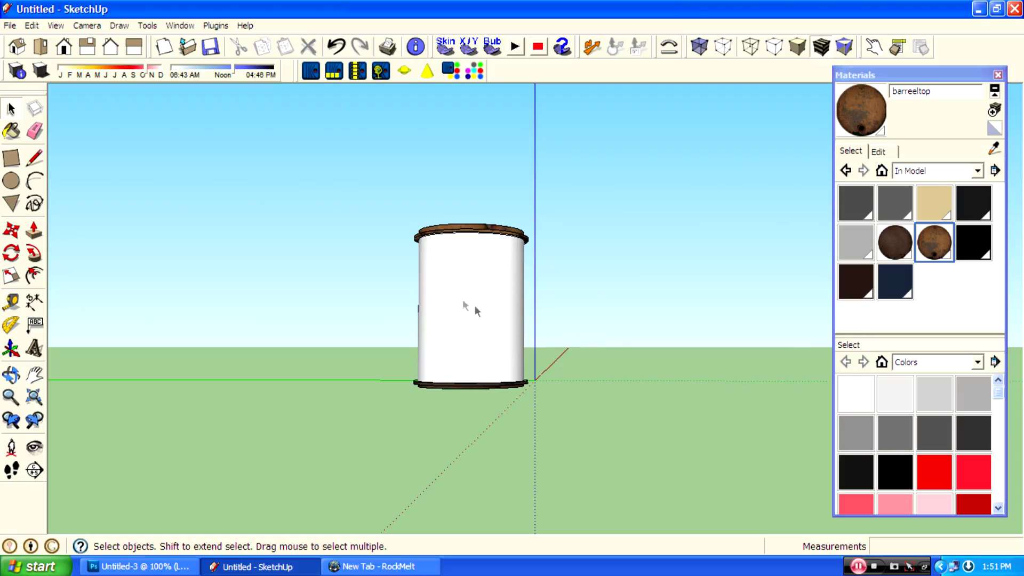
Move the barrel component along the red axis so its lower front corner meets the origin
scroll(422, 274, up, 3)
scroll(599, 191, down, 1)
middle_drag(598, 192, 437, 338)
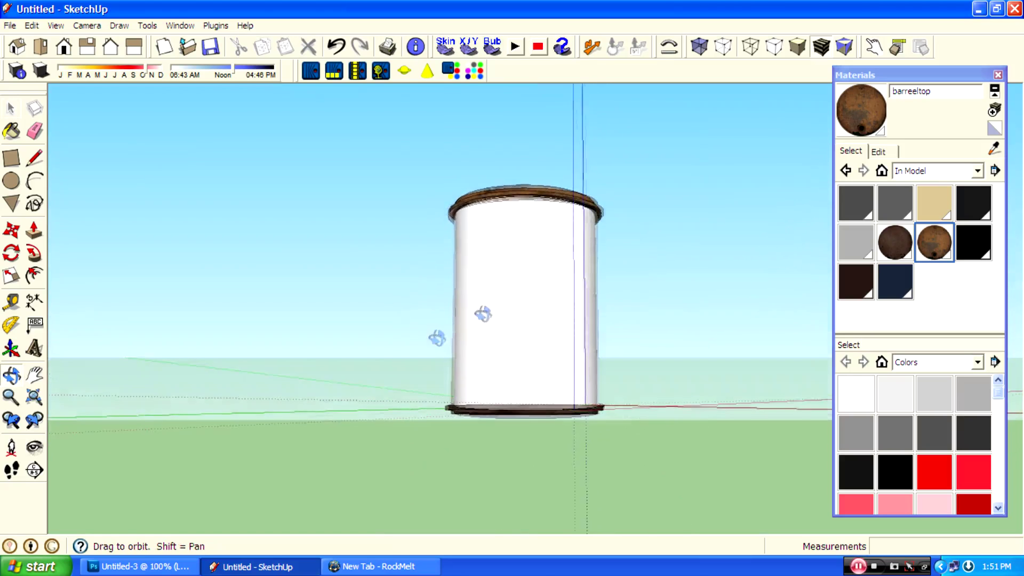
key(F3)
key(space)
drag(344, 150, 618, 424)
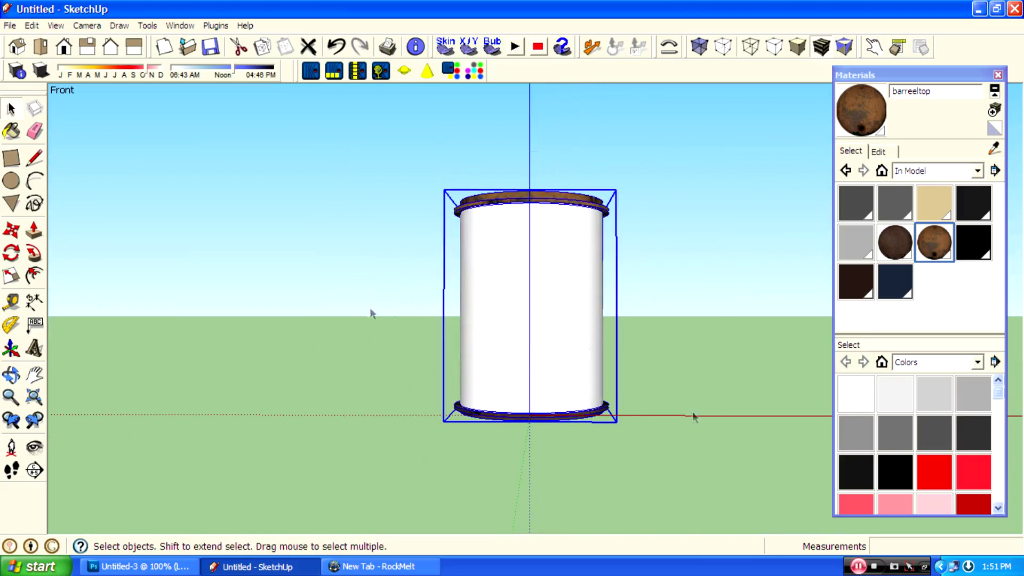
click(11, 230)
click(618, 424)
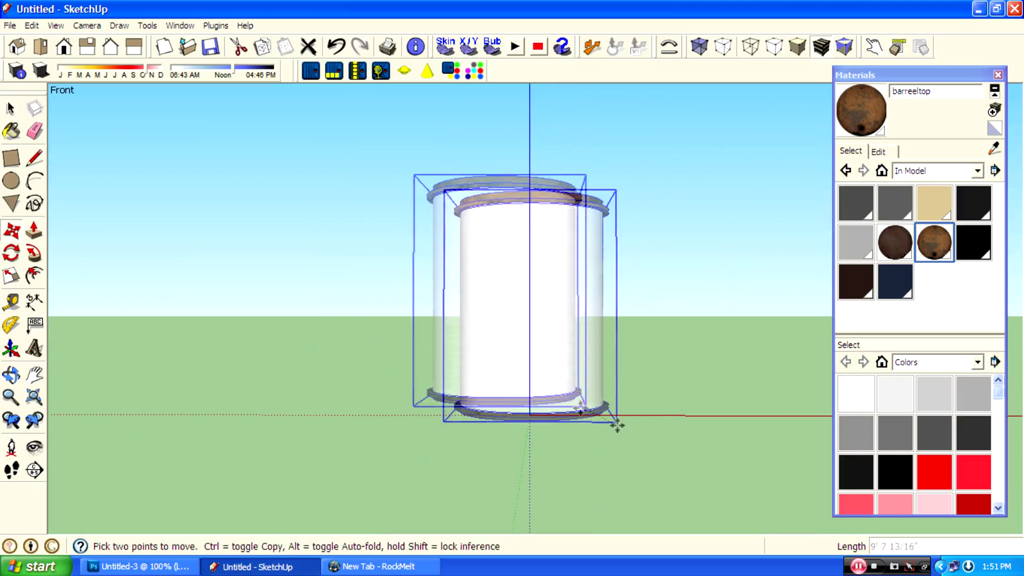
click(529, 414)
middle_drag(690, 409, 311, 375)
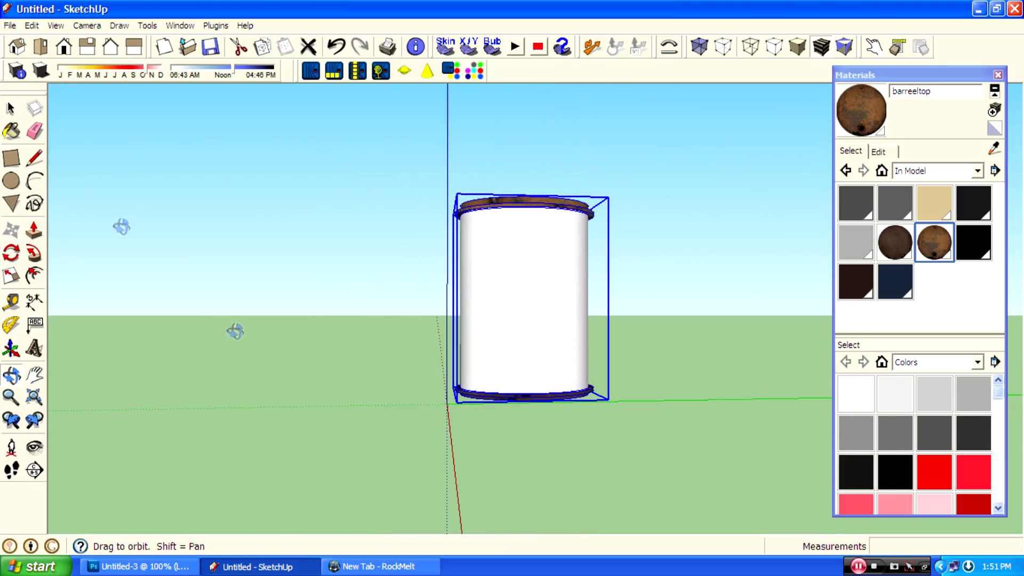
click(10, 111)
Import side role barrel.jpg as an image and place it upright from the origin along the green axis, scaled to the barrel's height
click(11, 159)
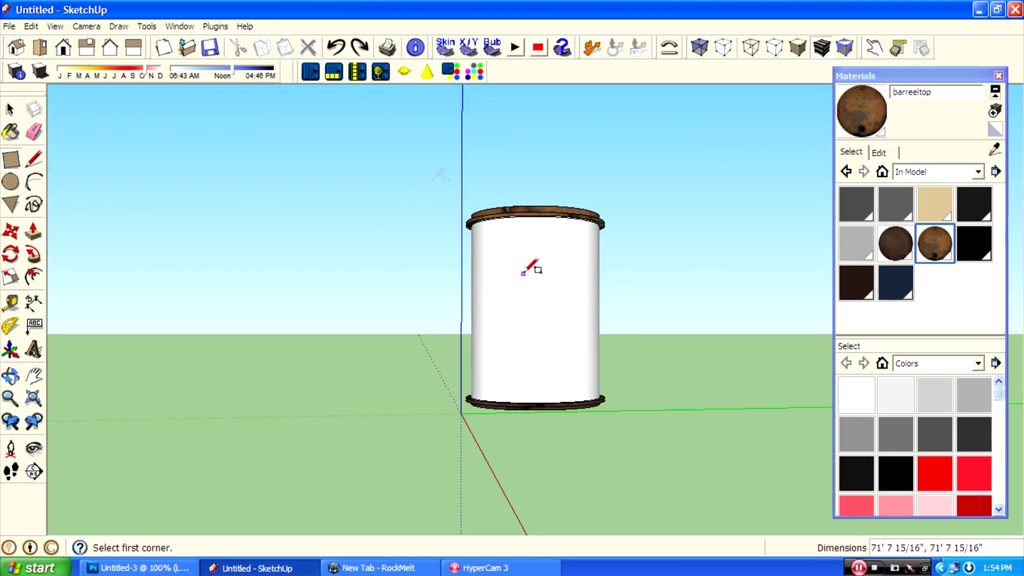
click(9, 26)
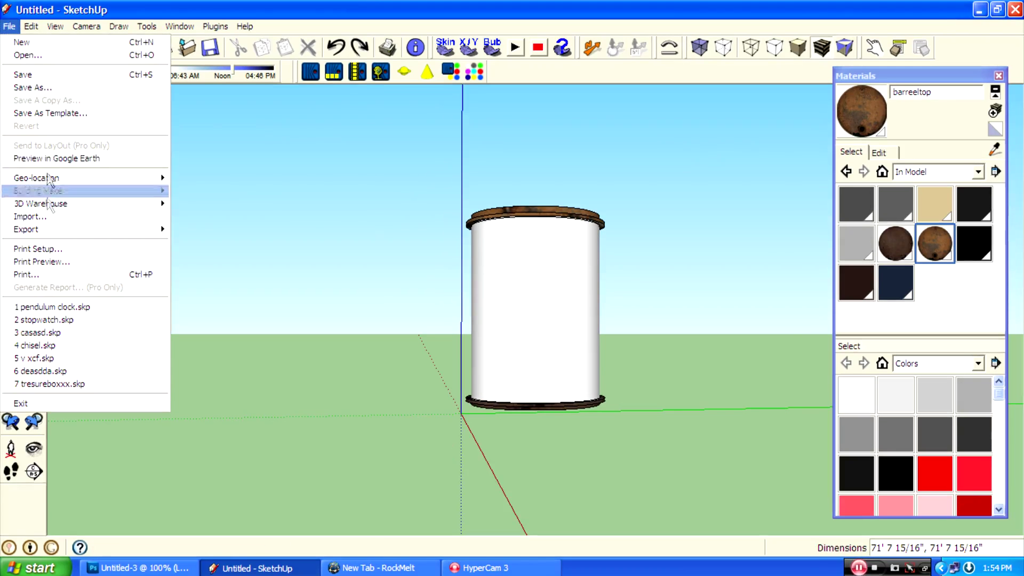
click(47, 215)
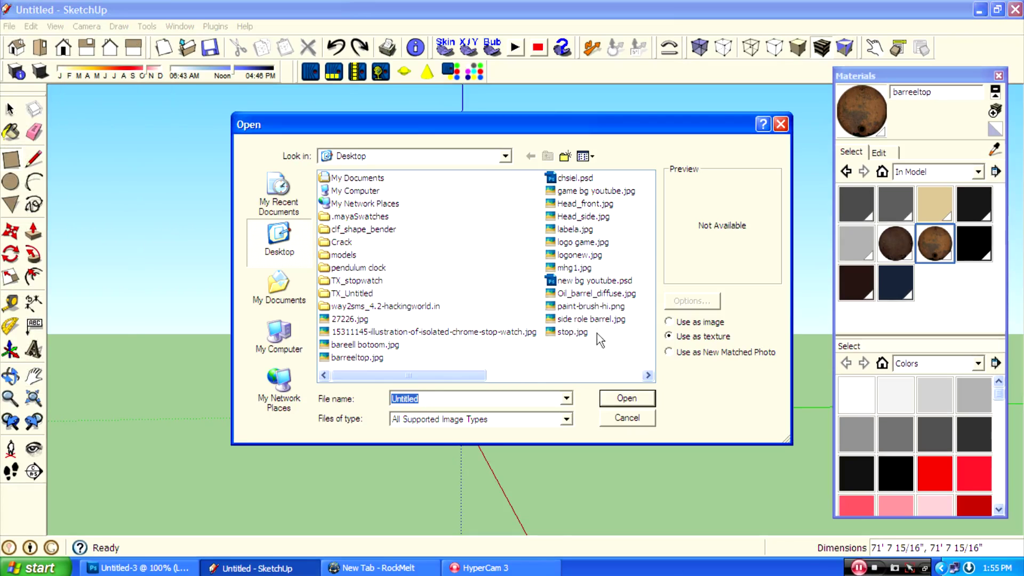
click(591, 319)
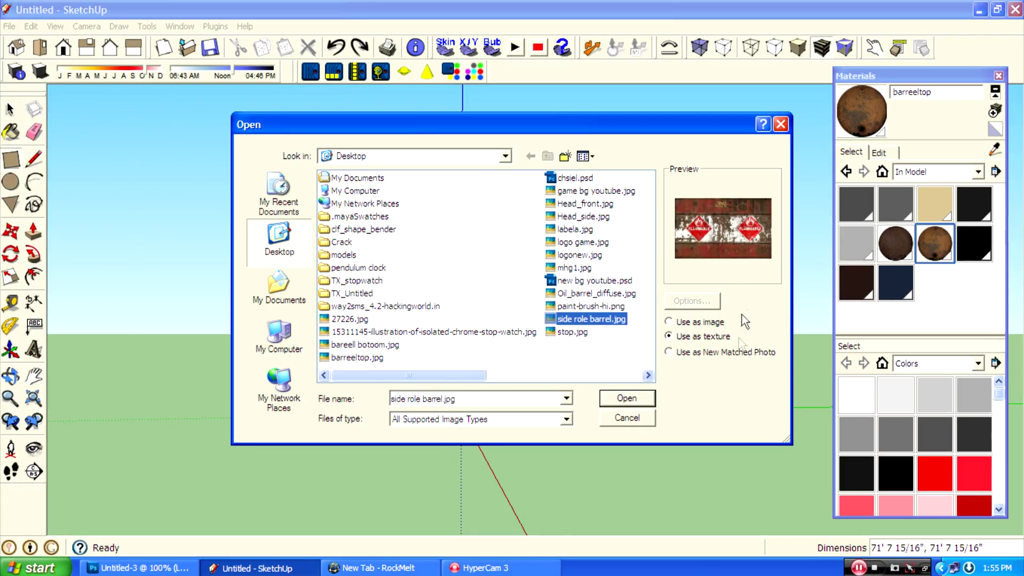
click(627, 401)
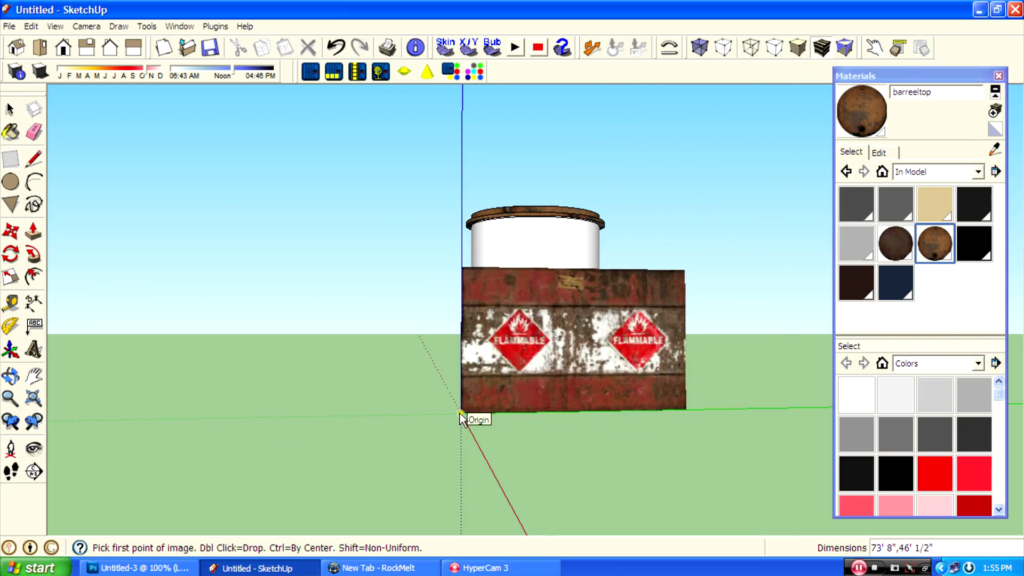
click(459, 413)
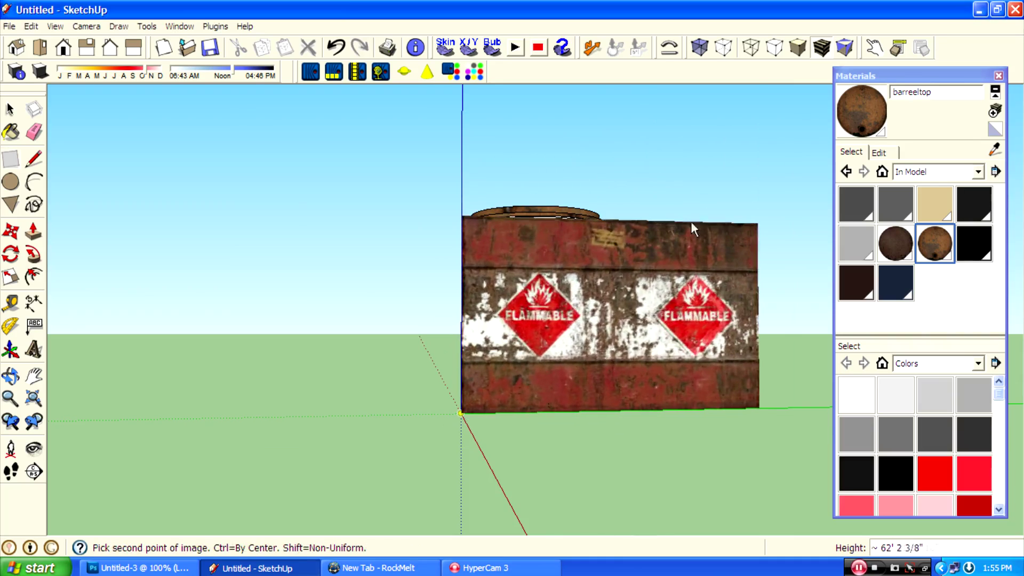
click(765, 223)
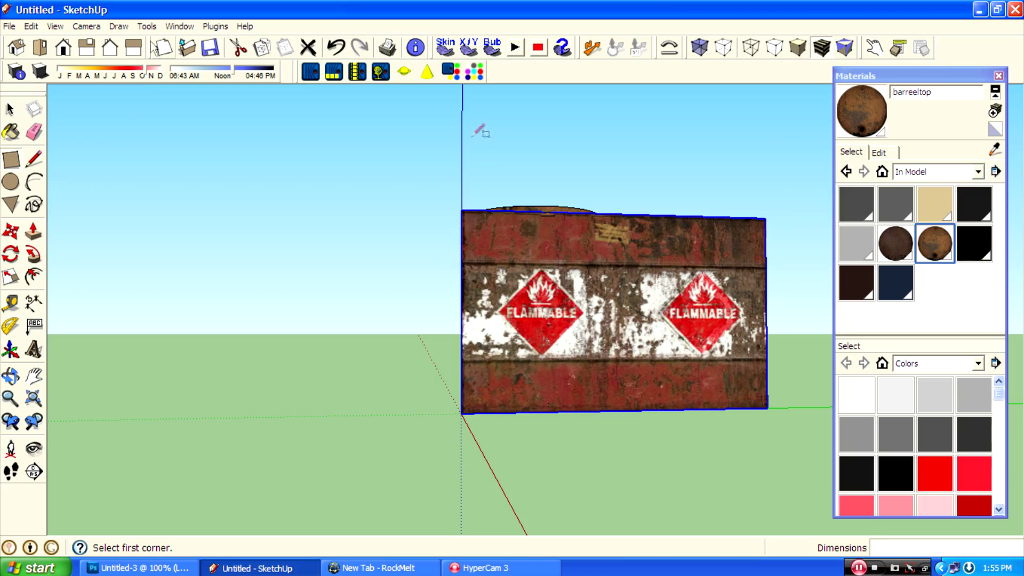
Explode the barrel component and the imported side image
click(9, 110)
middle_drag(244, 208, 629, 352)
click(572, 297)
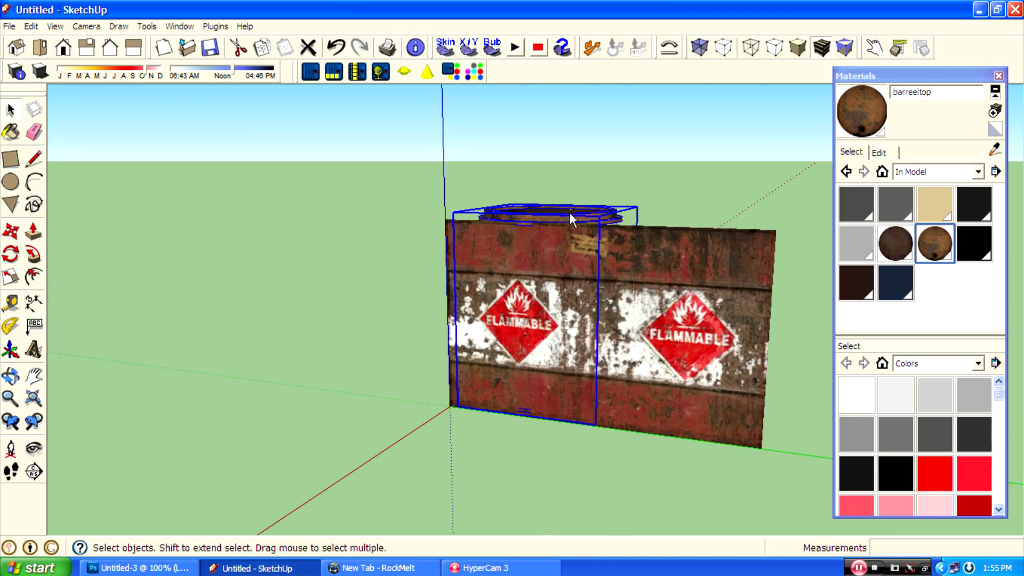
right_click(567, 212)
click(621, 277)
click(695, 174)
click(650, 330)
right_click(650, 330)
click(687, 383)
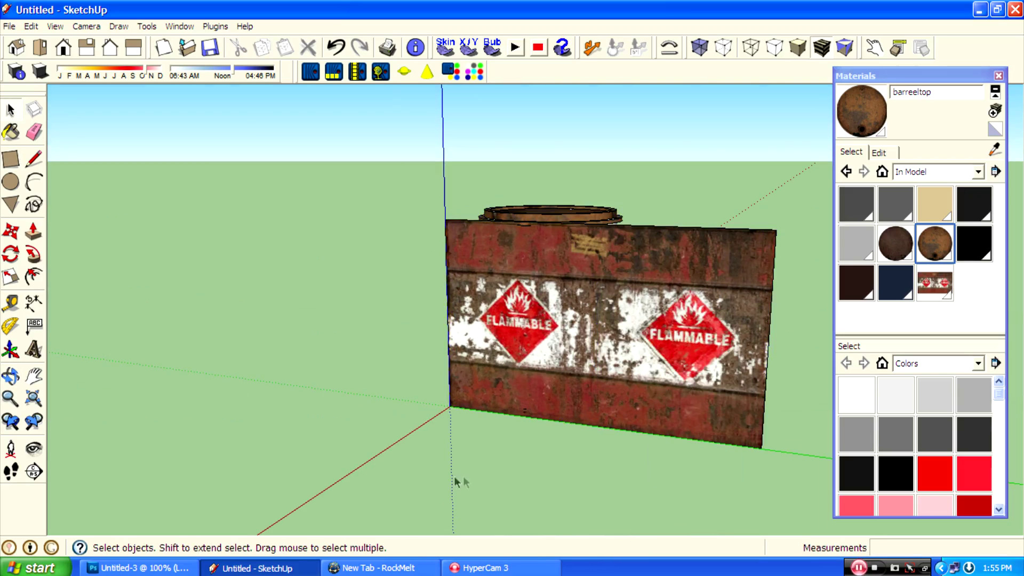
Check that the texture on the exploded side image is set to Projected
scroll(590, 337, up, 2)
scroll(590, 308, down, 1)
click(571, 292)
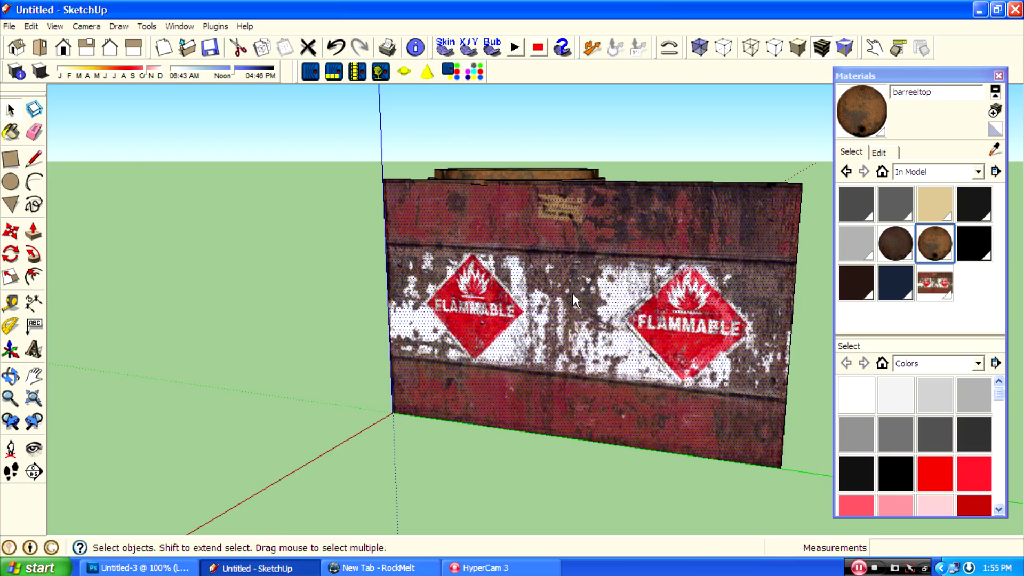
right_click(572, 293)
mouse_move(655, 456)
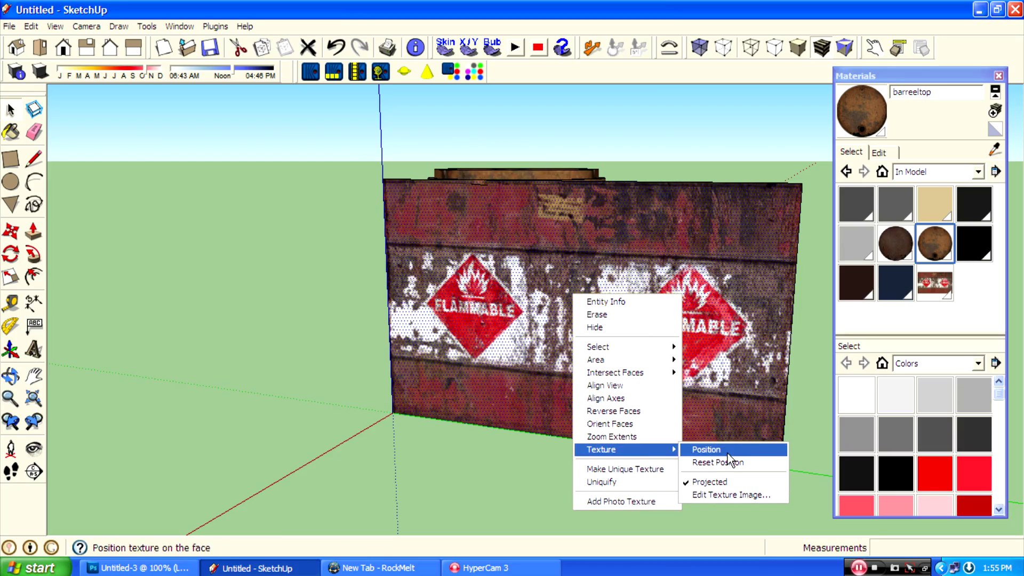
click(469, 346)
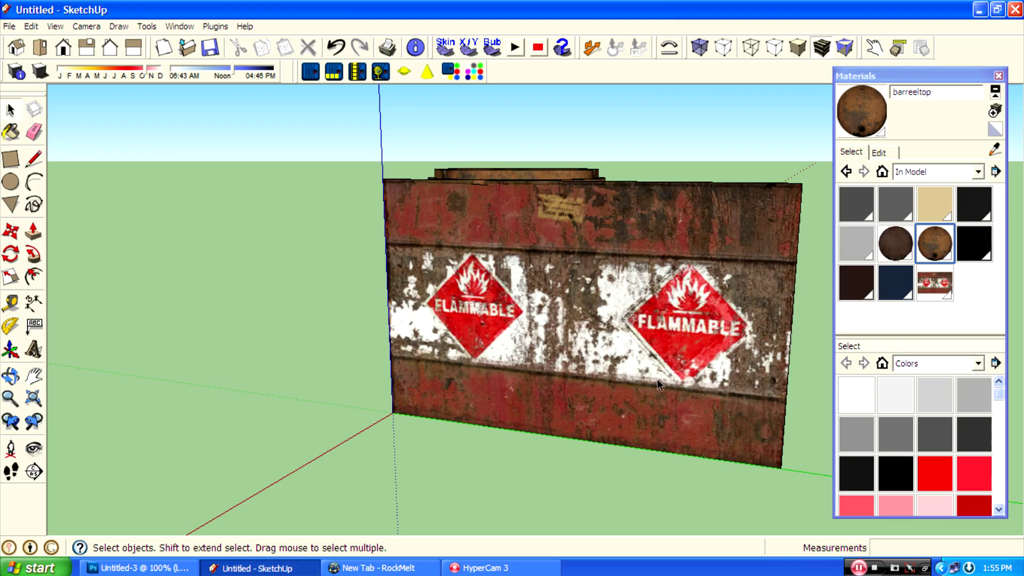
Sample the side role barrel texture from the upright image face and paint the barrel's side with it
key(b)
key(alt)
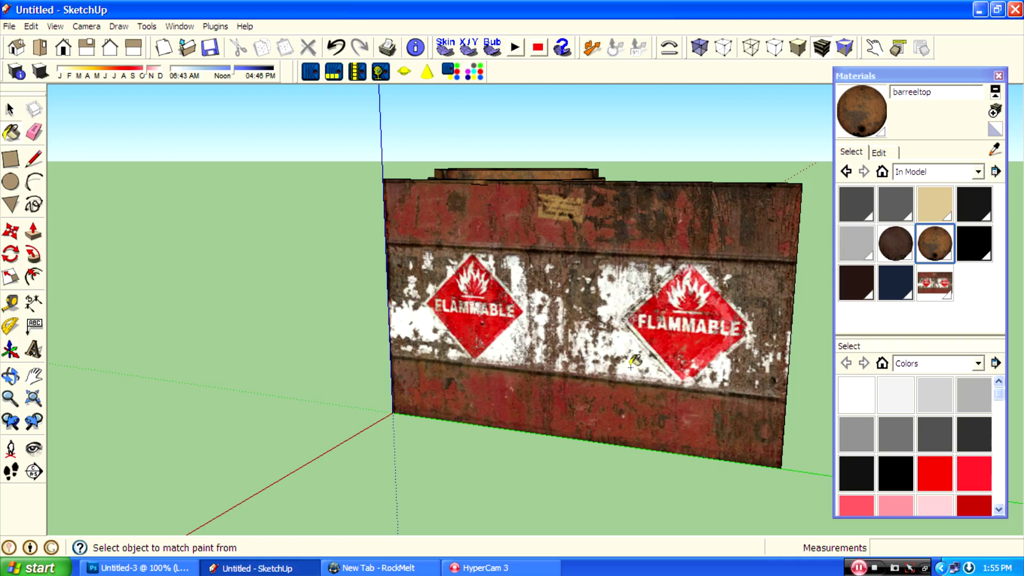
alt+click(560, 331)
middle_drag(660, 351, 496, 330)
click(548, 288)
key(space)
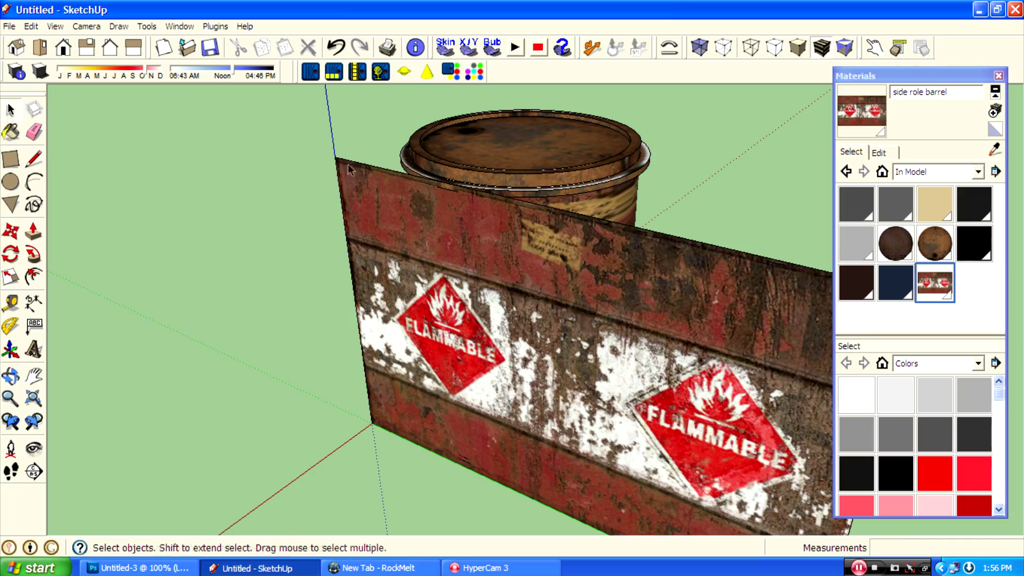
Delete the upright side image face and the edges left over beside the barrel
click(349, 168)
key(Delete)
click(341, 184)
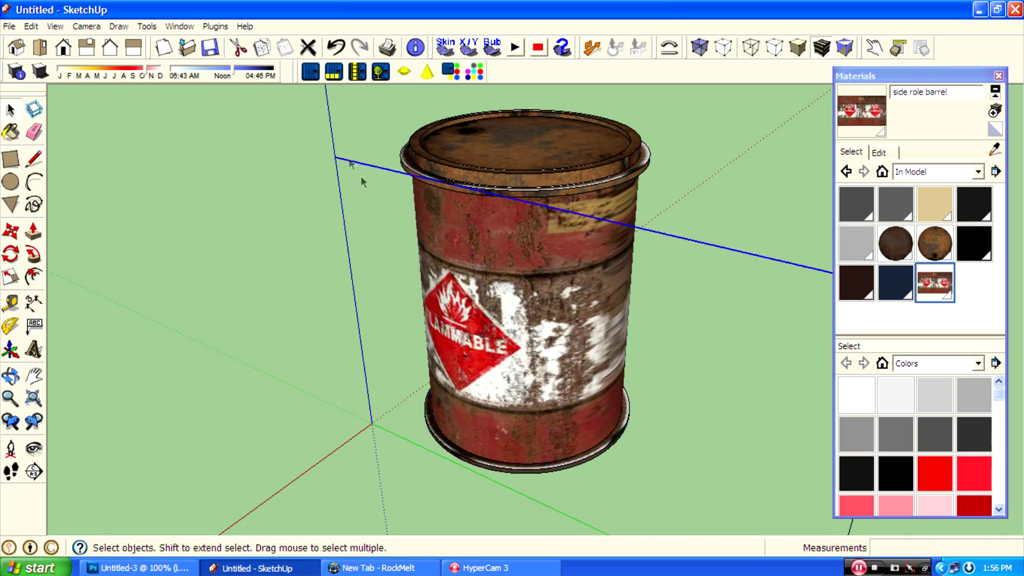
scroll(362, 182, down, 5)
scroll(413, 192, up, 6)
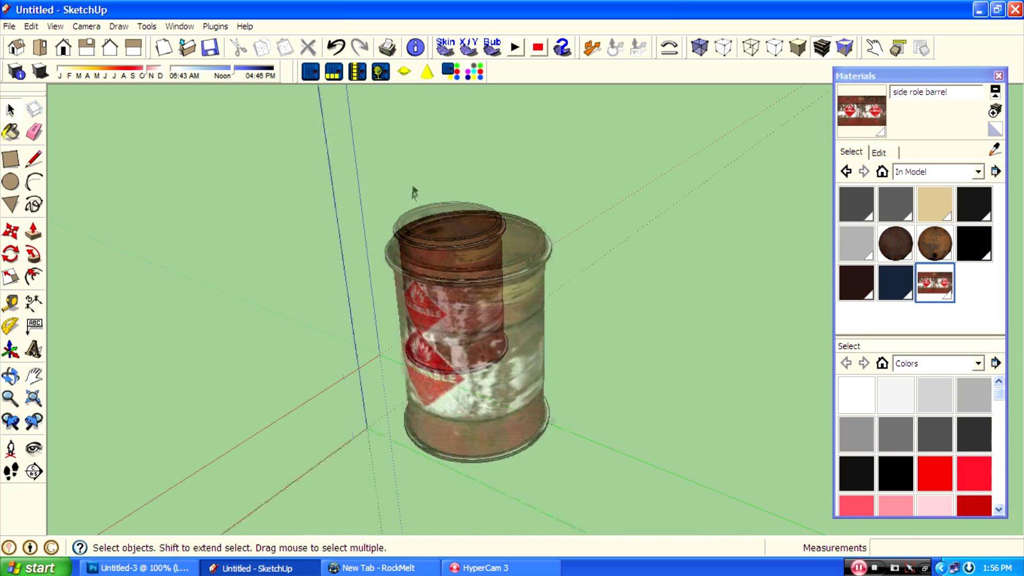
From the top view, draw a circle around the dark hole on the barrel's lid and offset it inward to the hole's edge
middle_drag(481, 257, 454, 305)
scroll(454, 305, up, 3)
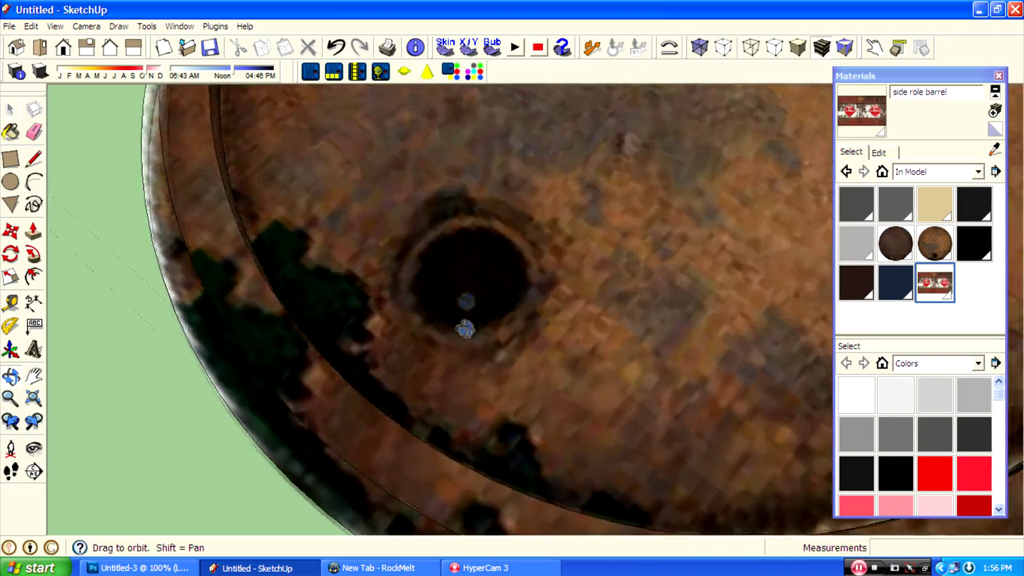
click(39, 48)
click(10, 182)
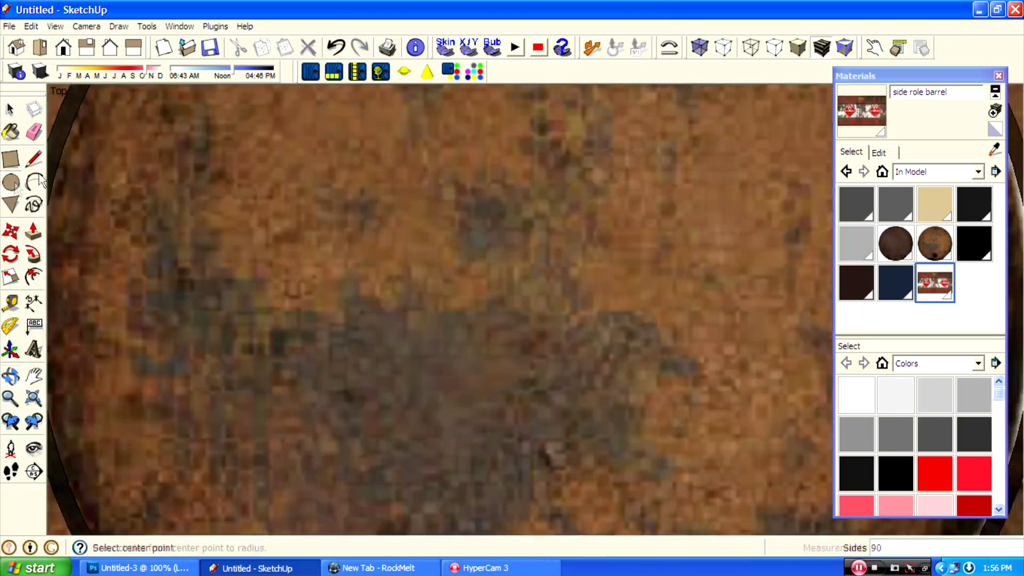
scroll(420, 215, down, 3)
scroll(466, 380, up, 4)
scroll(467, 379, up, 2)
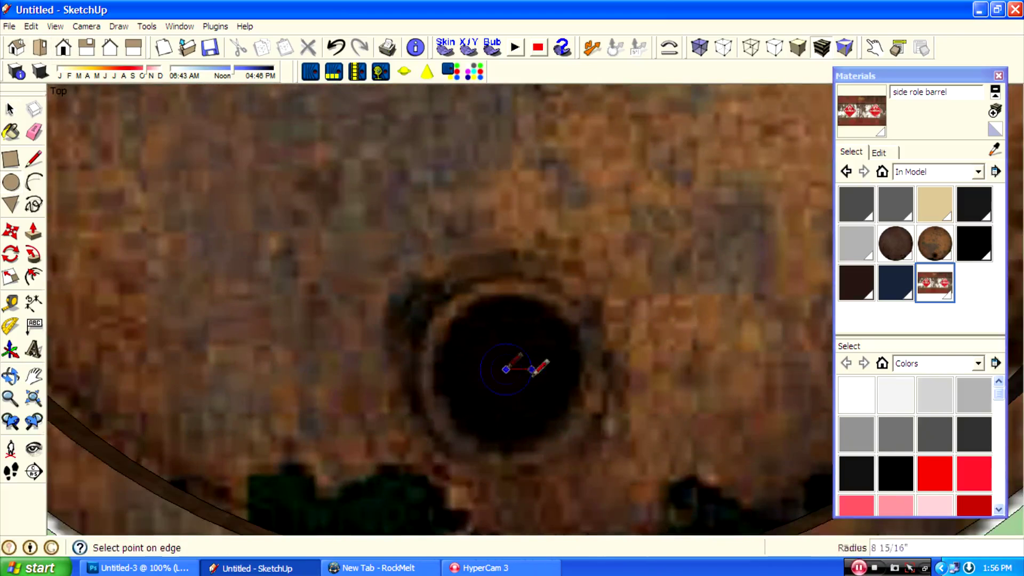
click(33, 277)
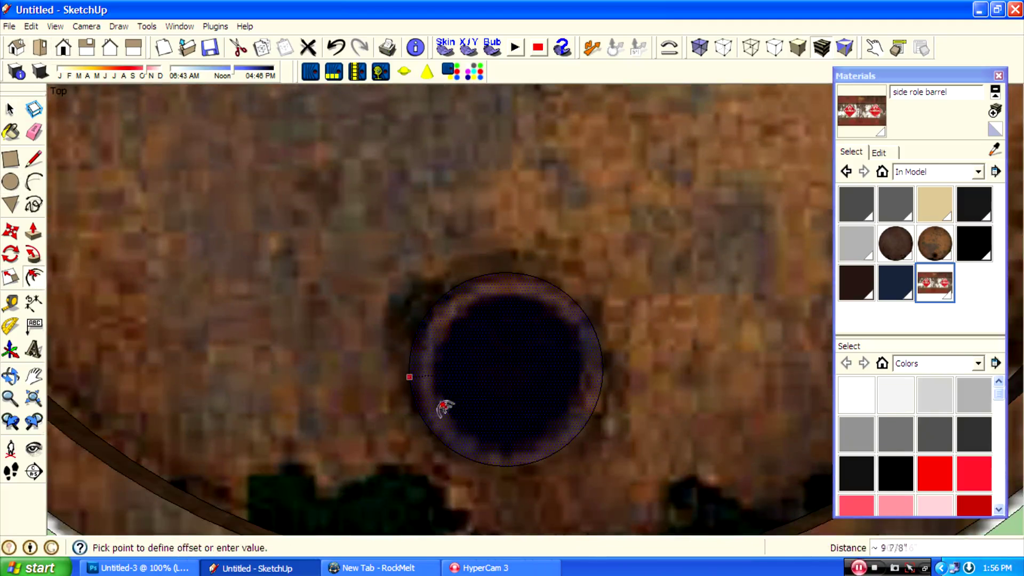
middle_drag(441, 415, 46, 232)
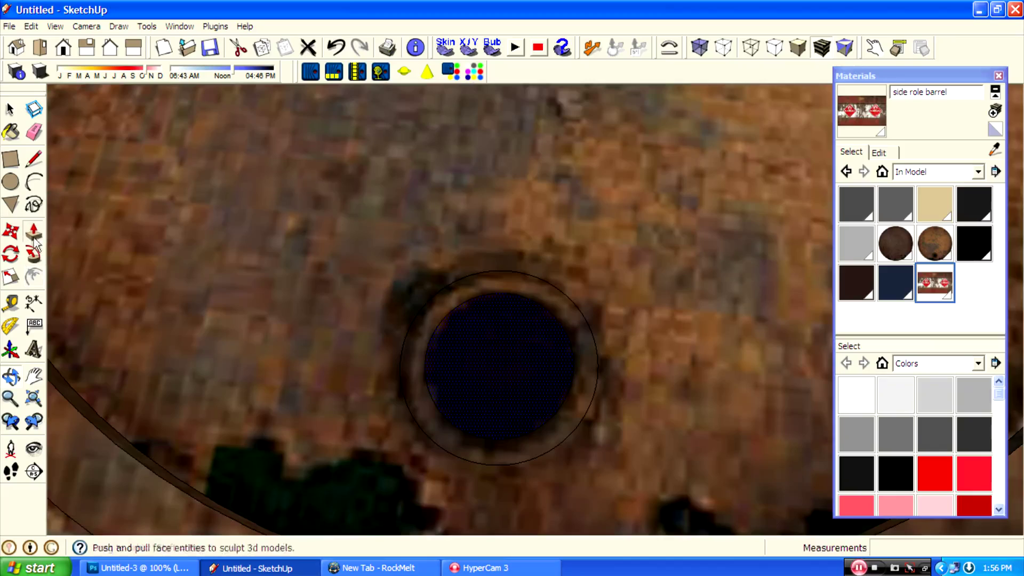
Pull the ring between the two circles up from the lid and remove the face inside it
click(33, 234)
scroll(474, 356, down, 2)
scroll(107, 156, down, 3)
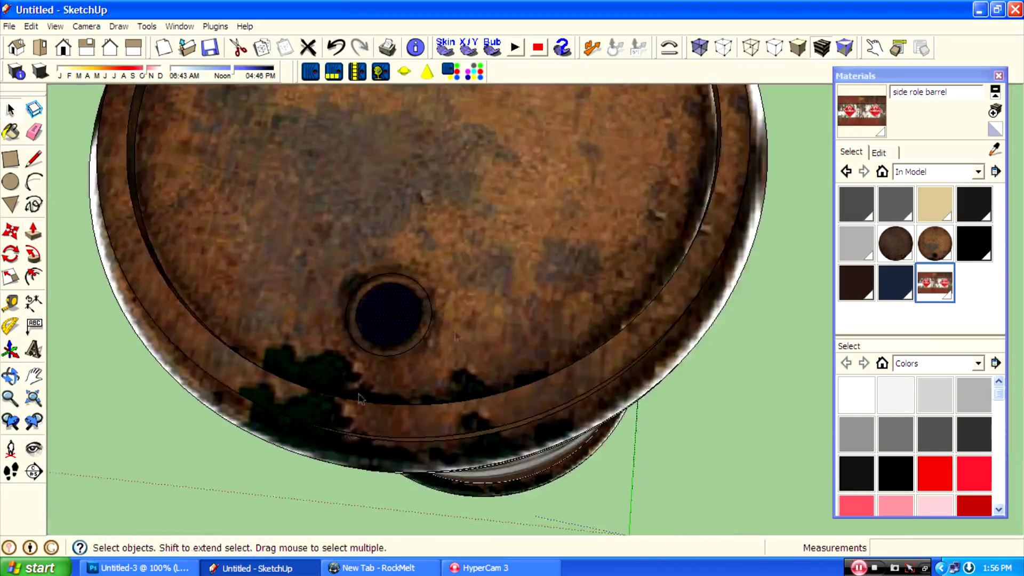
middle_drag(377, 447, 390, 278)
scroll(291, 299, up, 4)
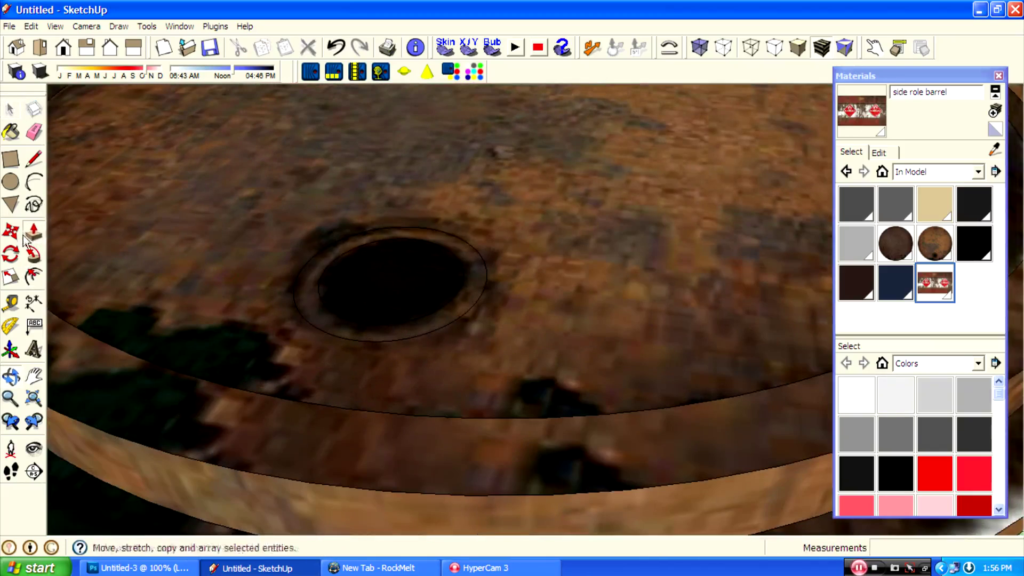
drag(326, 325, 351, 246)
scroll(326, 293, down, 5)
scroll(346, 288, up, 5)
click(11, 111)
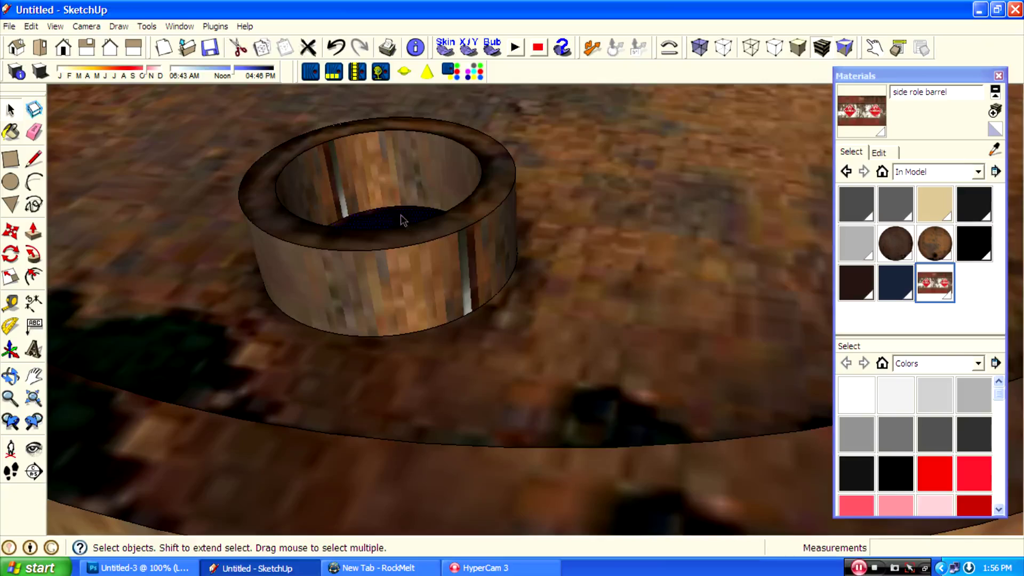
scroll(401, 277, down, 3)
Try to push the lid's recessed top face deeper into the barrel, then undo it
key(p)
drag(567, 268, 546, 450)
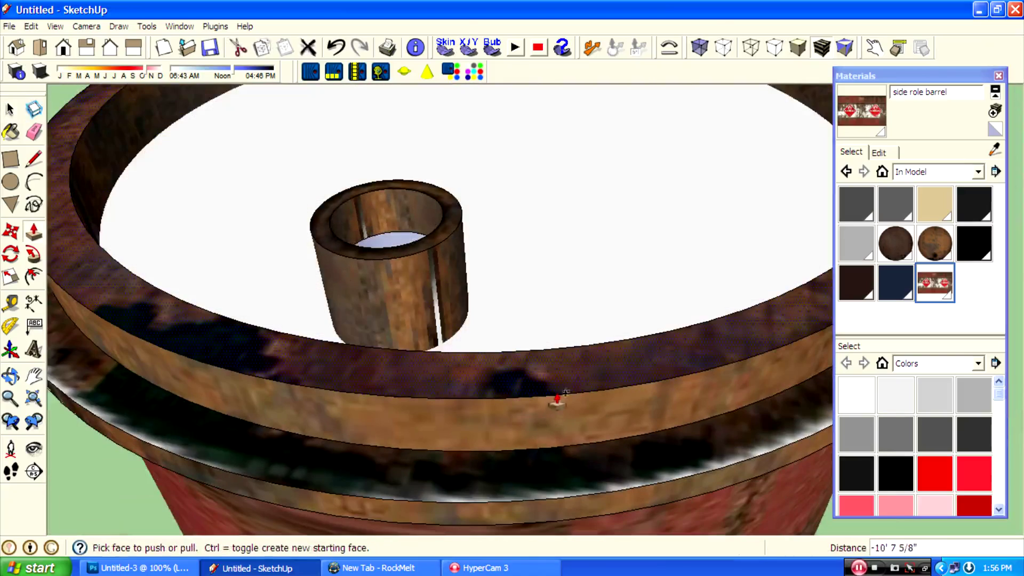
key(ctrl+z)
Paint the surface seen through the ring's opening with the side role barrel texture
middle_drag(496, 280, 531, 313)
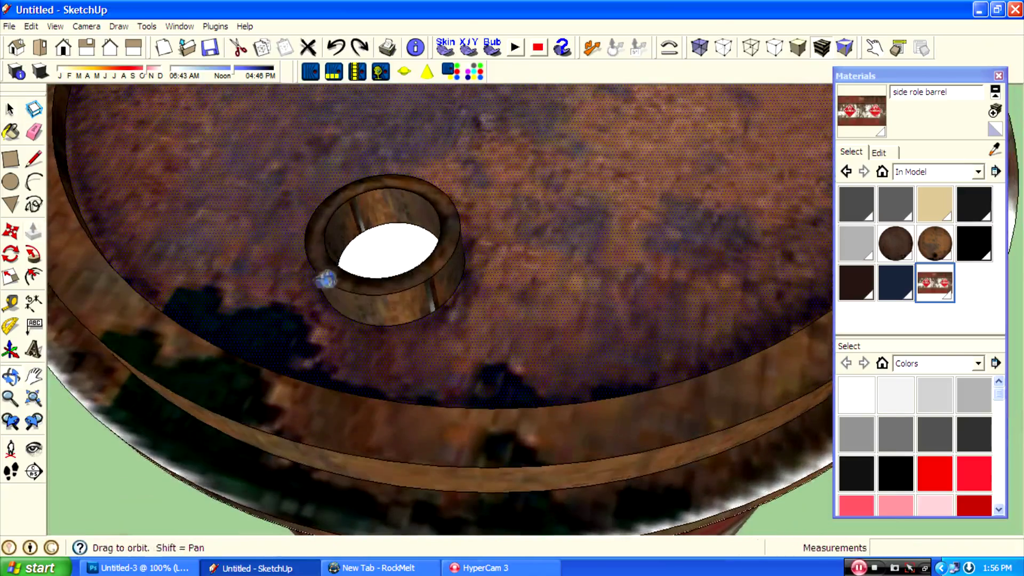
key(b)
scroll(564, 467, down, 3)
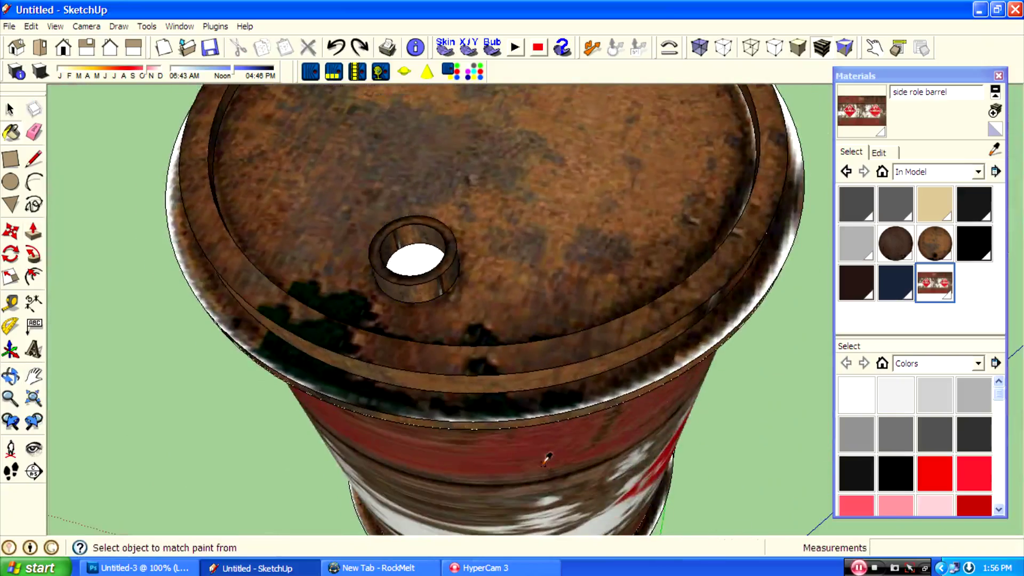
scroll(427, 265, up, 5)
click(430, 240)
scroll(389, 187, down, 5)
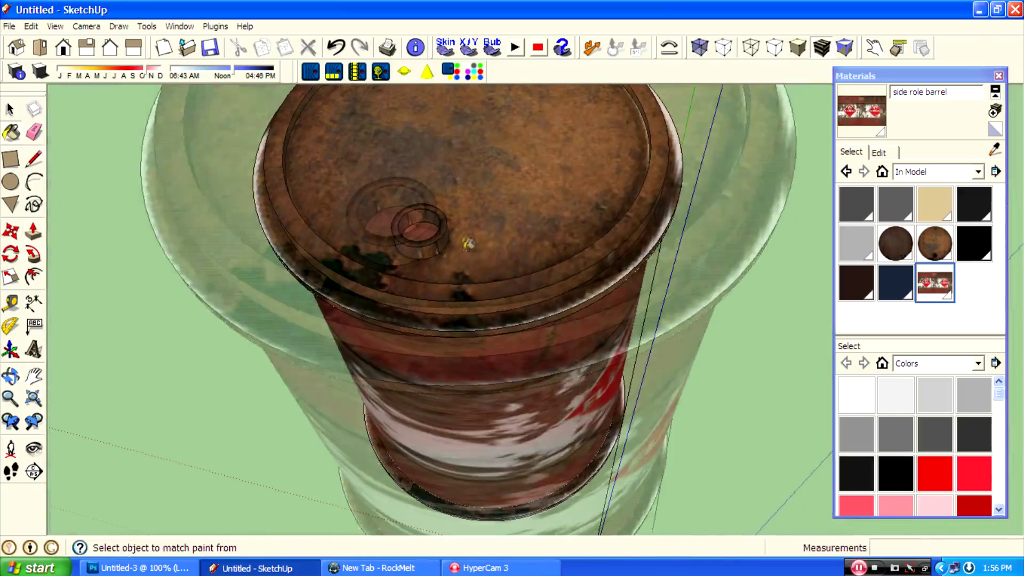
middle_drag(459, 251, 640, 213)
scroll(576, 267, down, 2)
scroll(530, 261, up, 2)
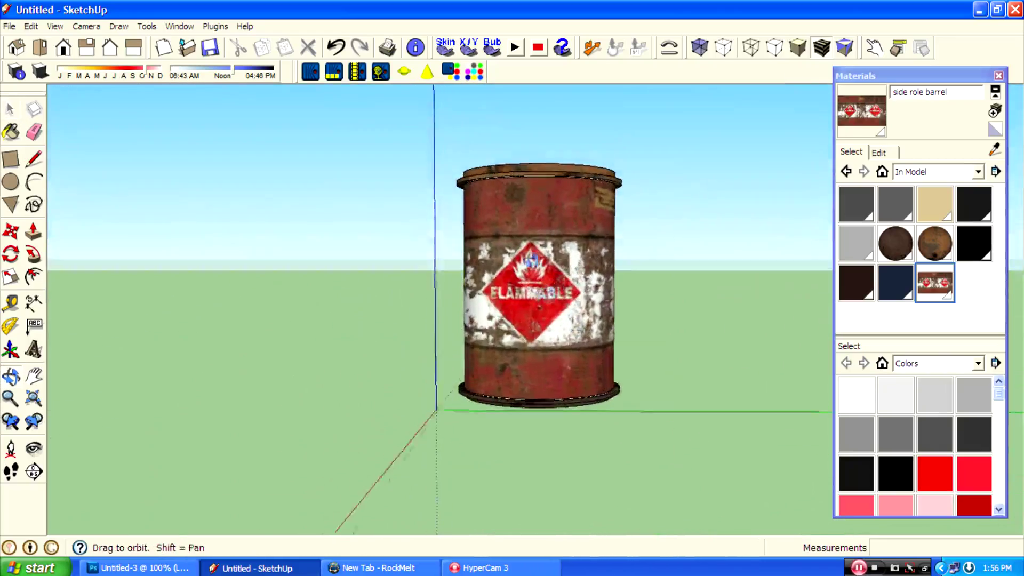
Select the top face and outer band of the protruding rim around the barrel's upper end
scroll(530, 260, up, 2)
click(10, 109)
scroll(499, 156, up, 6)
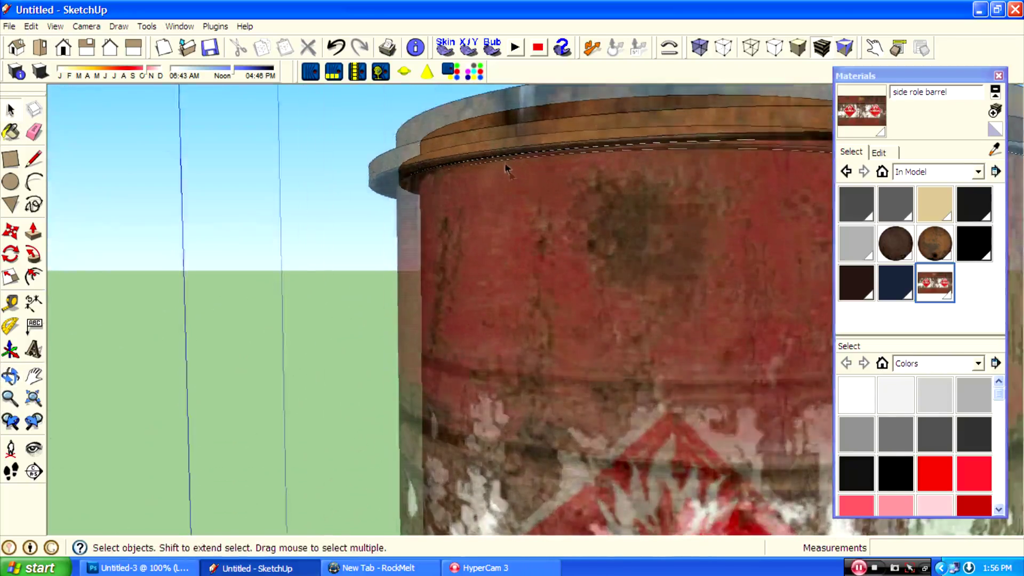
middle_drag(520, 242, 231, 319)
scroll(475, 196, down, 6)
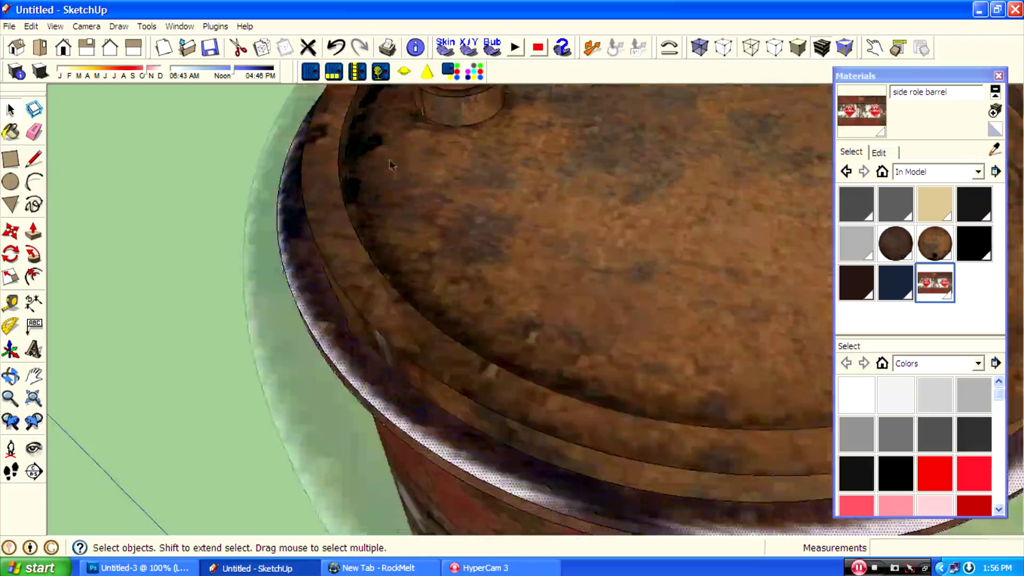
scroll(475, 197, down, 2)
key(p)
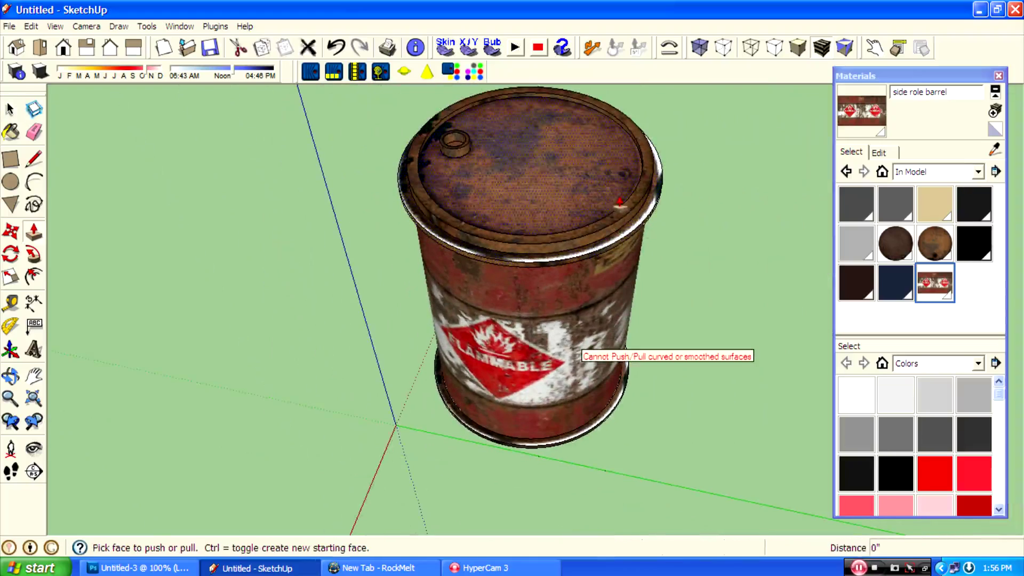
middle_drag(541, 279, 63, 124)
scroll(549, 126, up, 5)
key(space)
scroll(302, 290, up, 2)
click(314, 331)
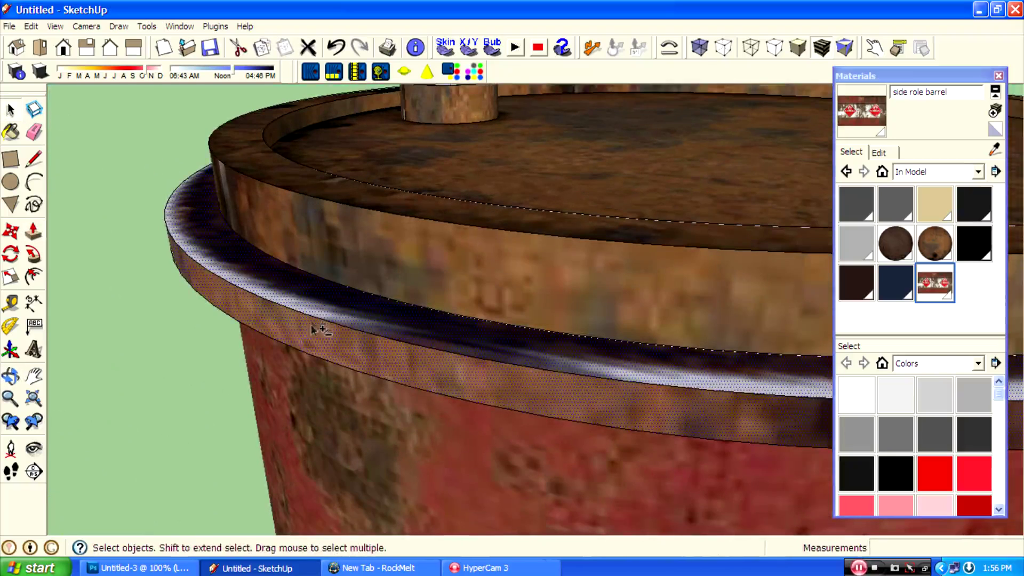
middle_drag(322, 314, 277, 214)
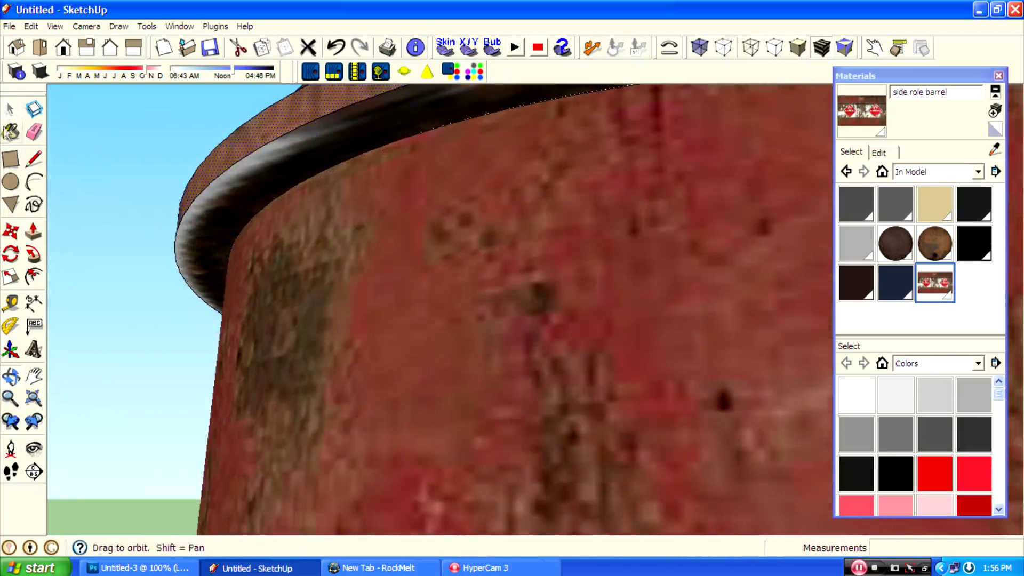
From the right view, copy the selected rim ring about 15' 9" down onto the side texture's upper groove
click(63, 47)
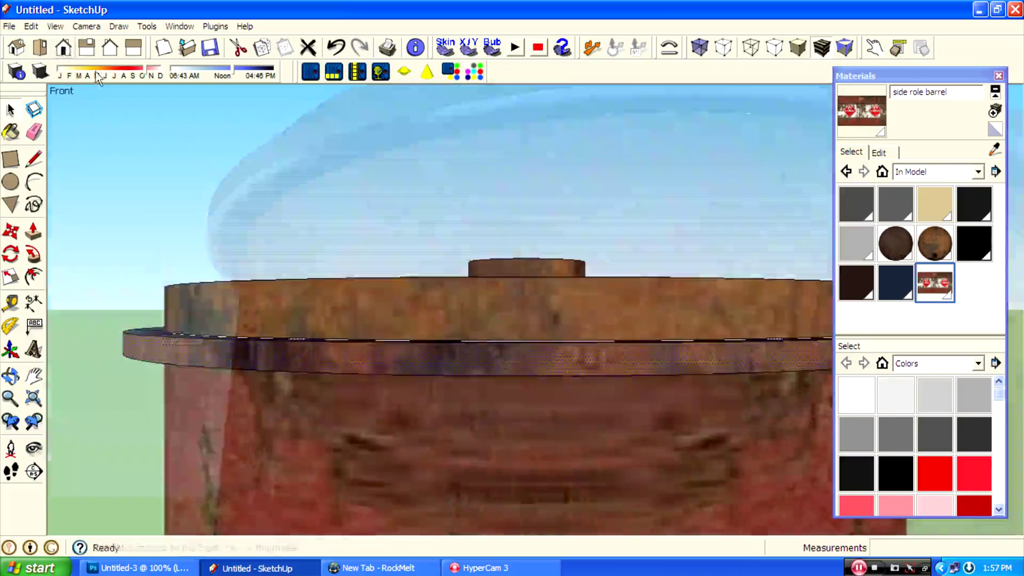
key(m)
scroll(420, 205, down, 4)
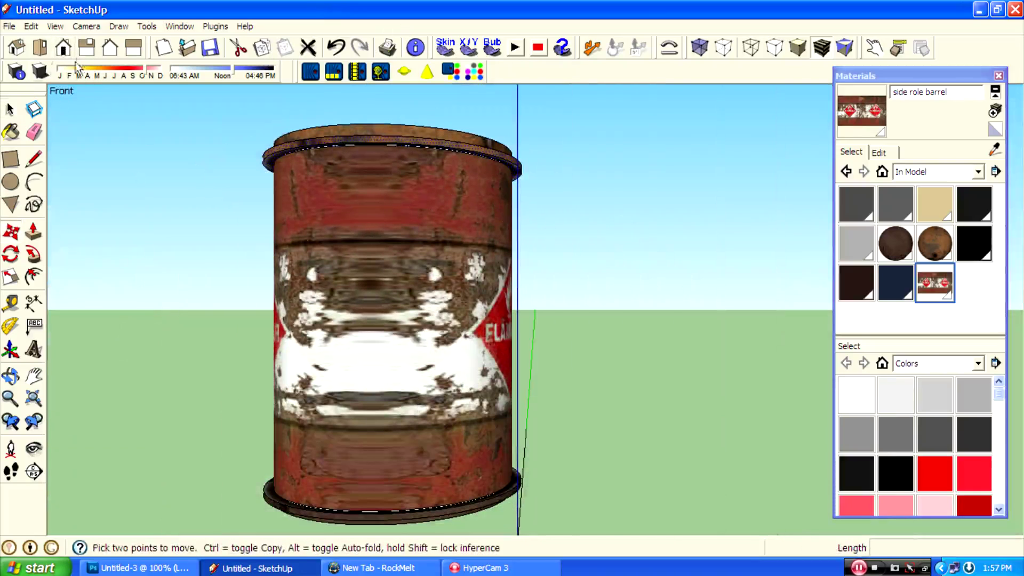
click(87, 47)
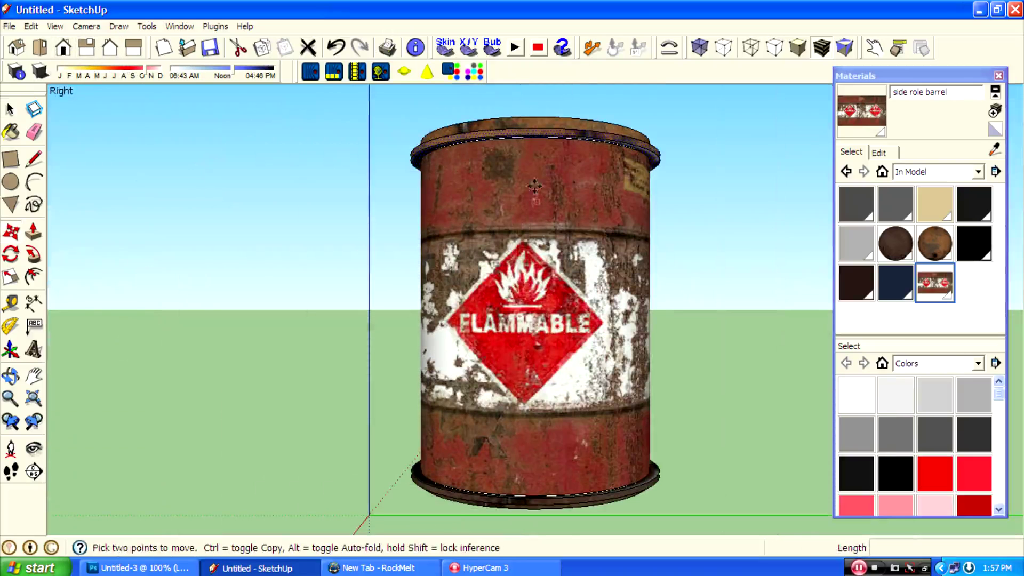
click(527, 137)
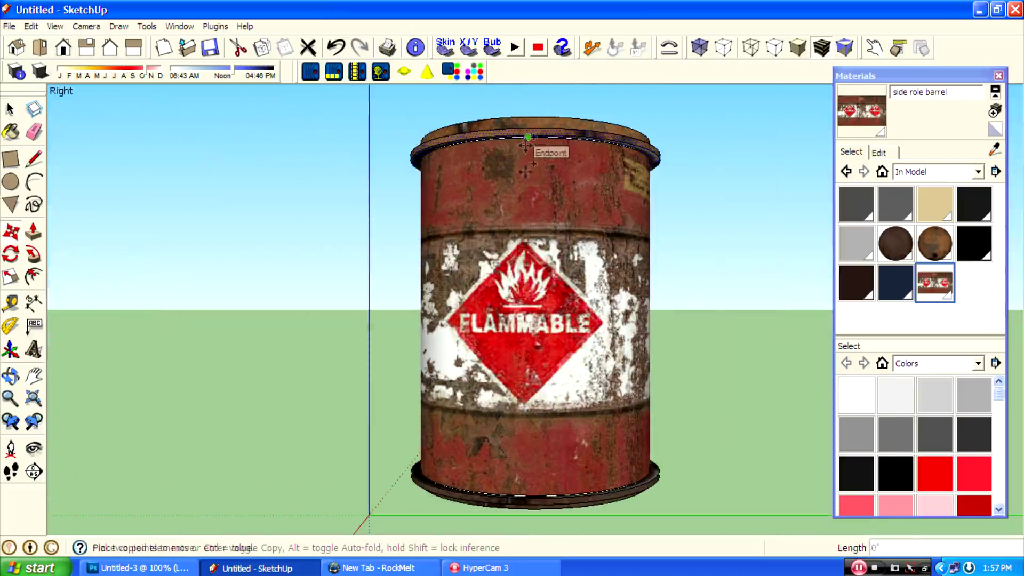
click(534, 235)
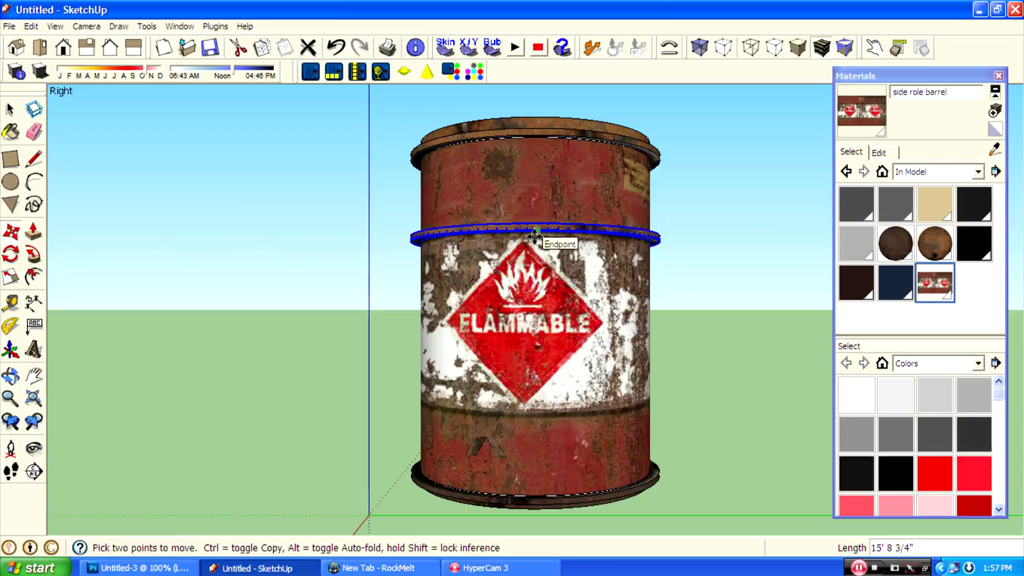
Copy the ring on the upper groove about 31' 9" down onto the lower groove and clear the selection
click(536, 230)
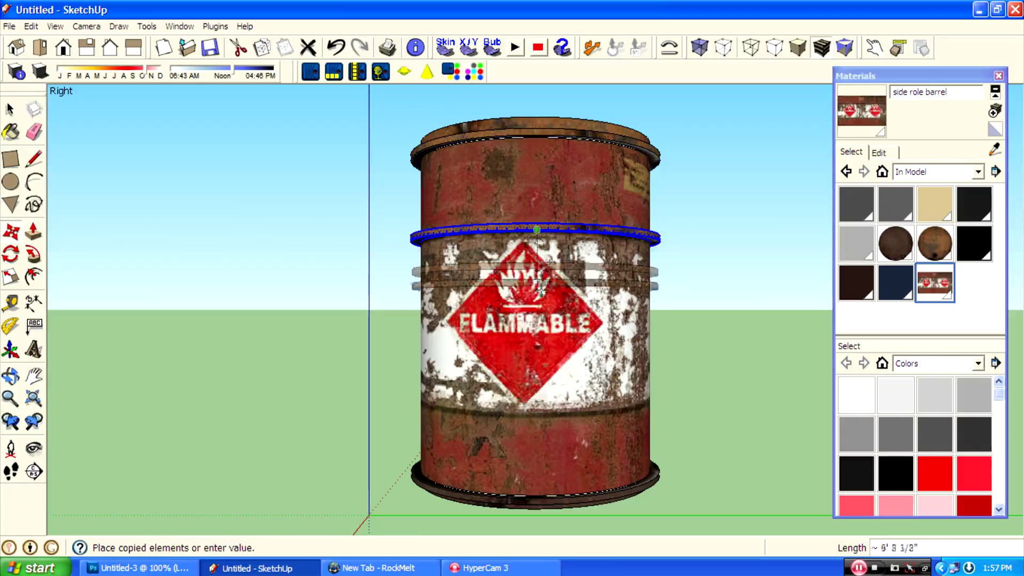
click(612, 433)
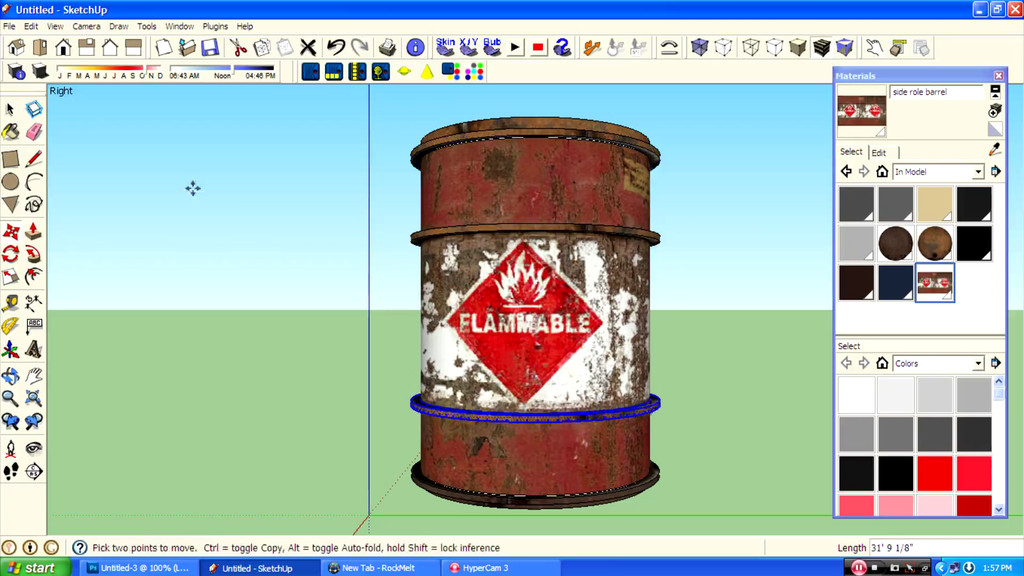
click(14, 108)
click(149, 188)
Insert three Kerkythea spotlights around the barrel, aimed toward its base, and accept their default settings
middle_drag(347, 197, 434, 193)
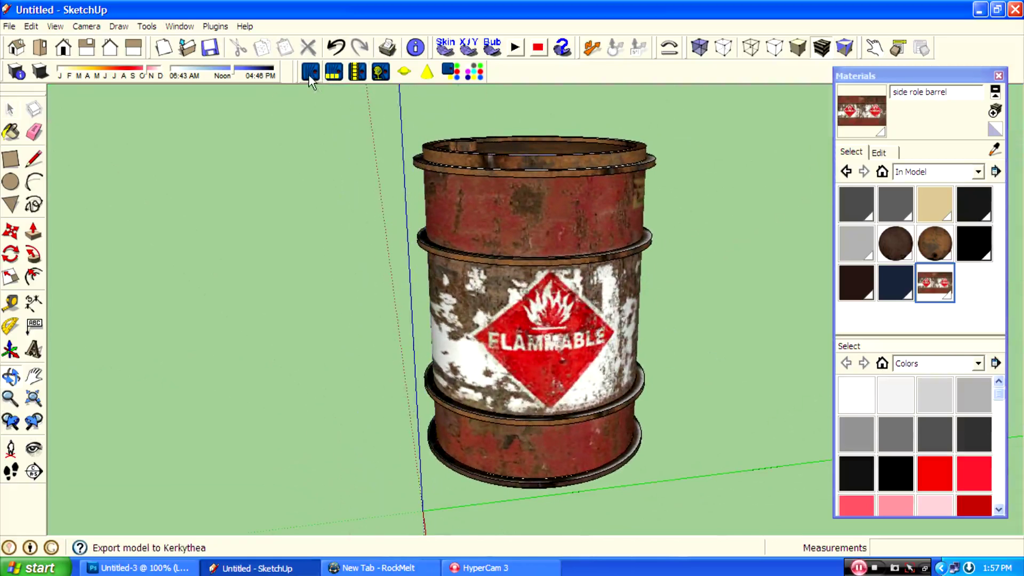
scroll(418, 290, down, 3)
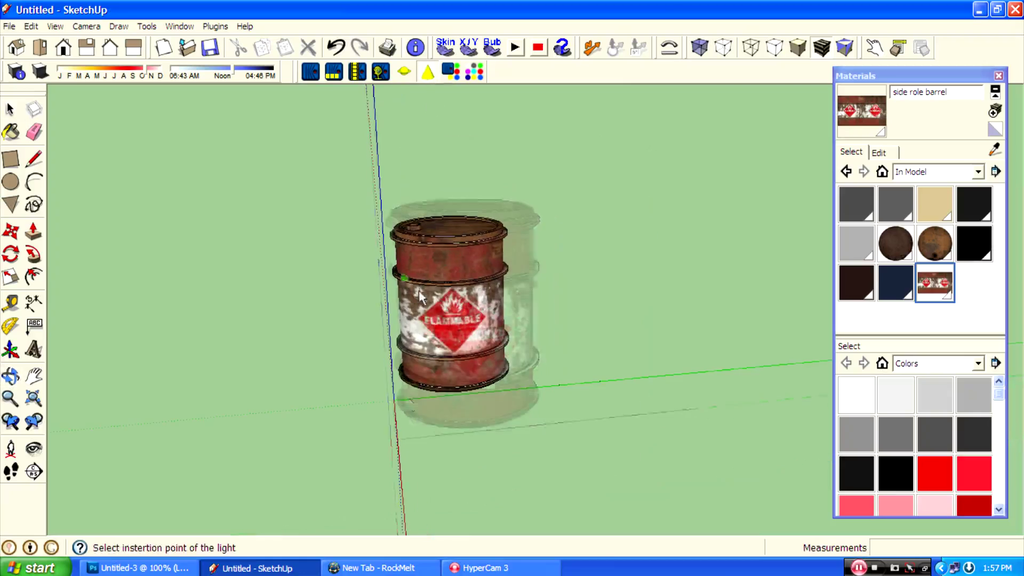
click(393, 399)
click(594, 130)
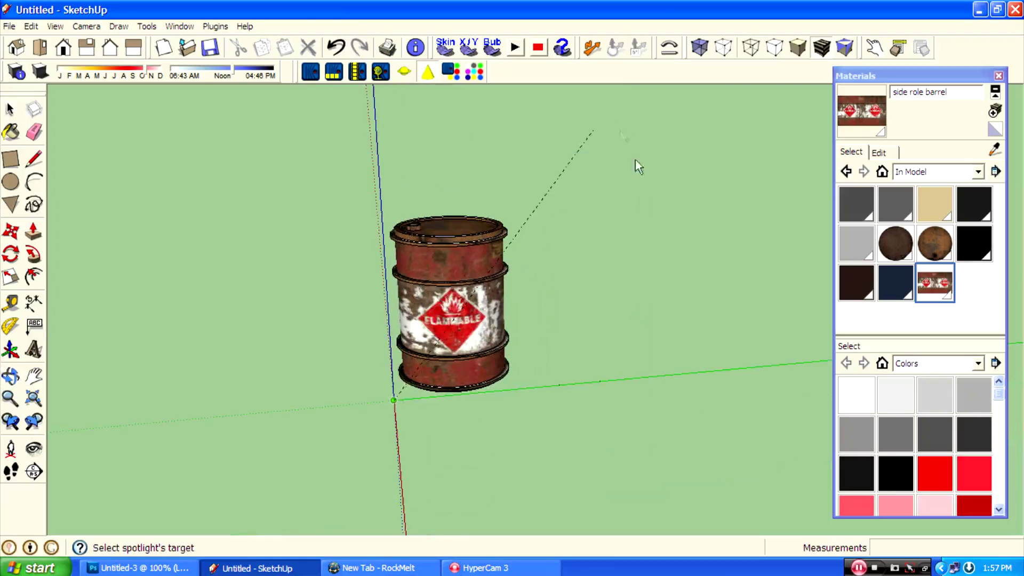
click(408, 382)
click(608, 124)
click(396, 402)
click(470, 382)
click(335, 152)
click(561, 393)
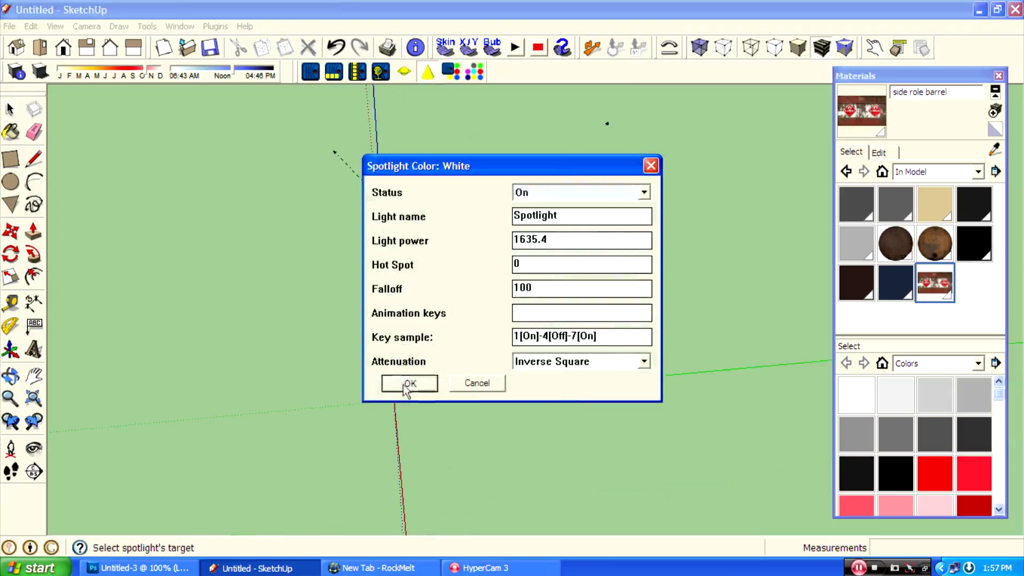
click(408, 383)
Insert a fourth spotlight from another side of the barrel, aimed near its base, with default settings
middle_drag(488, 390, 55, 214)
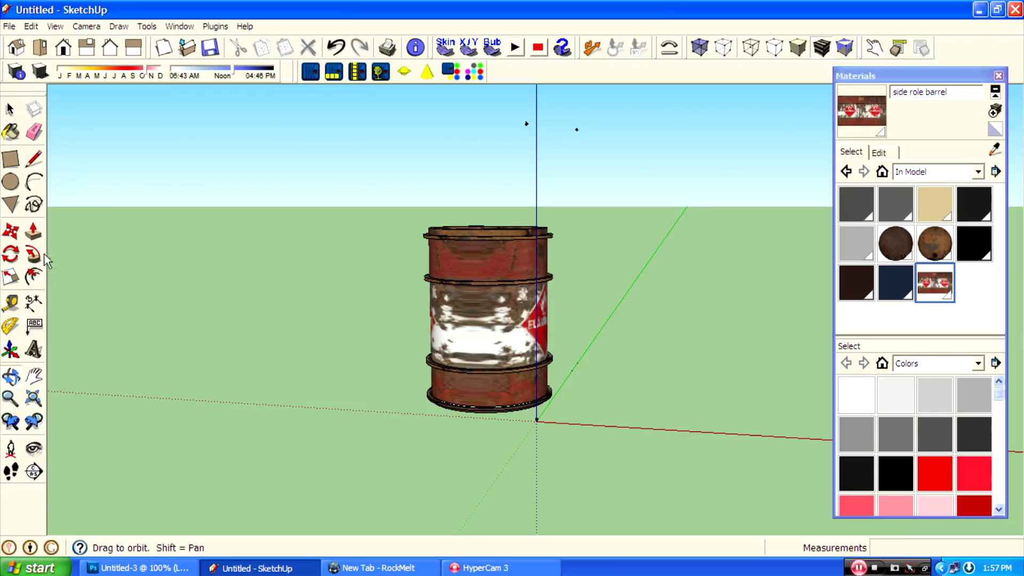
click(433, 81)
click(668, 274)
click(379, 408)
click(402, 382)
Frame the barrel from above, export the model to the Desktop as Untitled.xml, and open it in Kerkythea
middle_drag(679, 386, 304, 72)
click(311, 71)
key(Return)
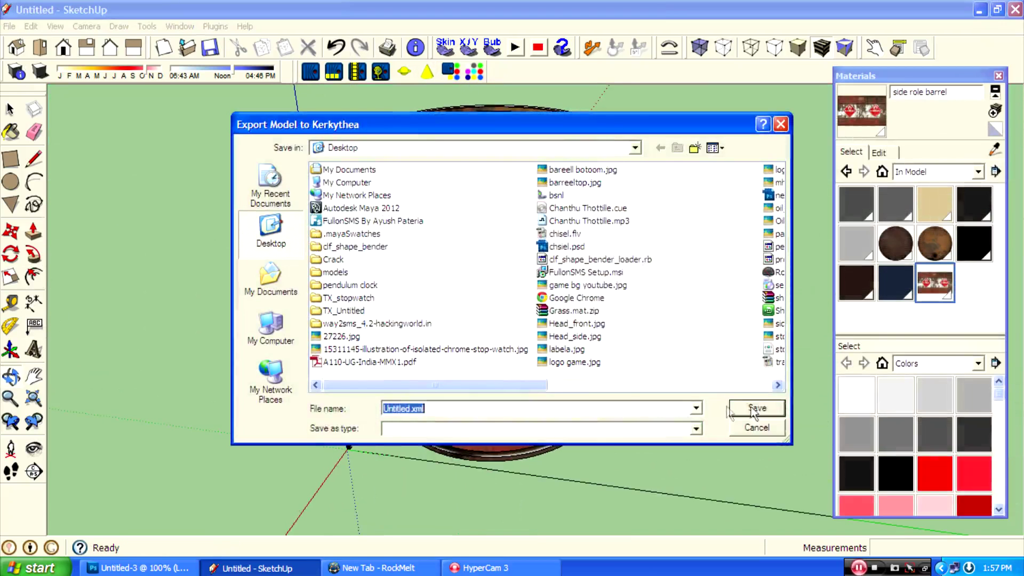
key(Return)
click(481, 298)
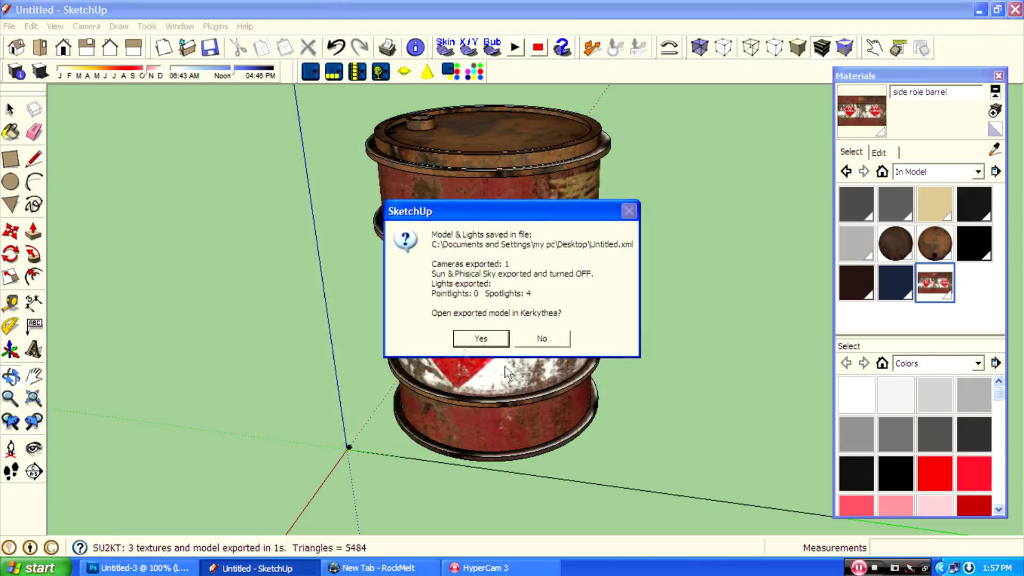
click(475, 341)
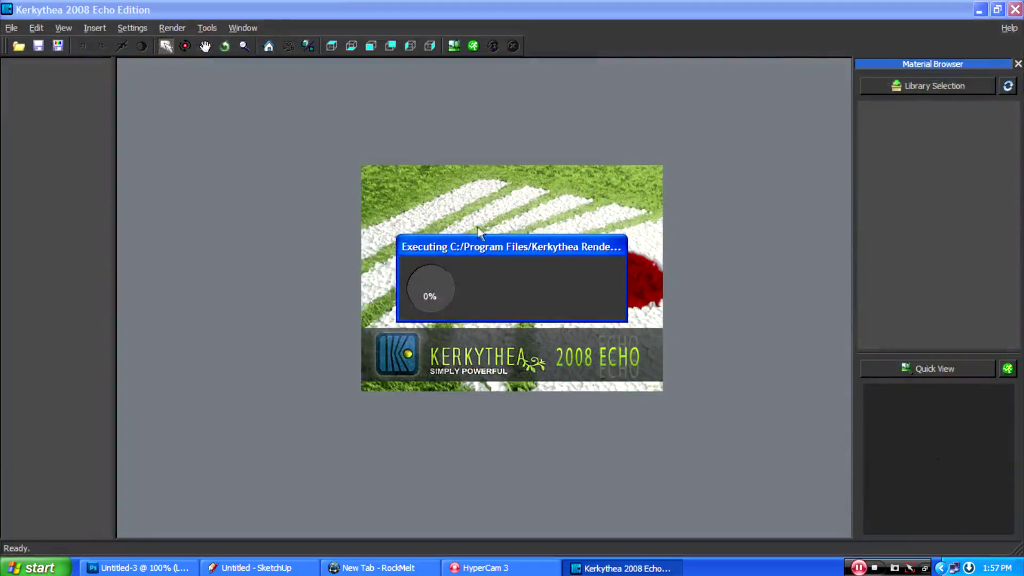
Render the exported barrel scene and open the finished rendered image
click(487, 99)
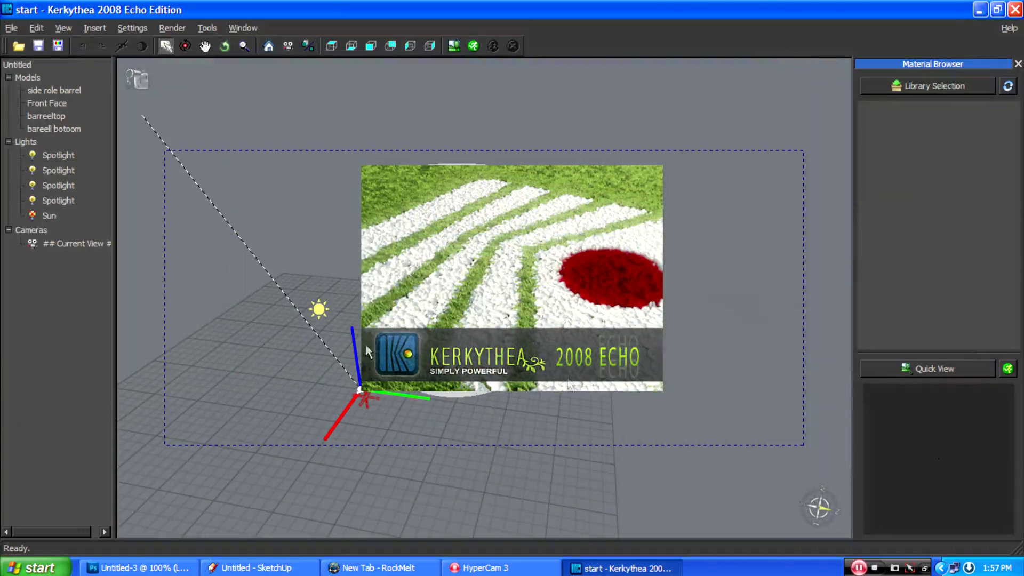
click(473, 46)
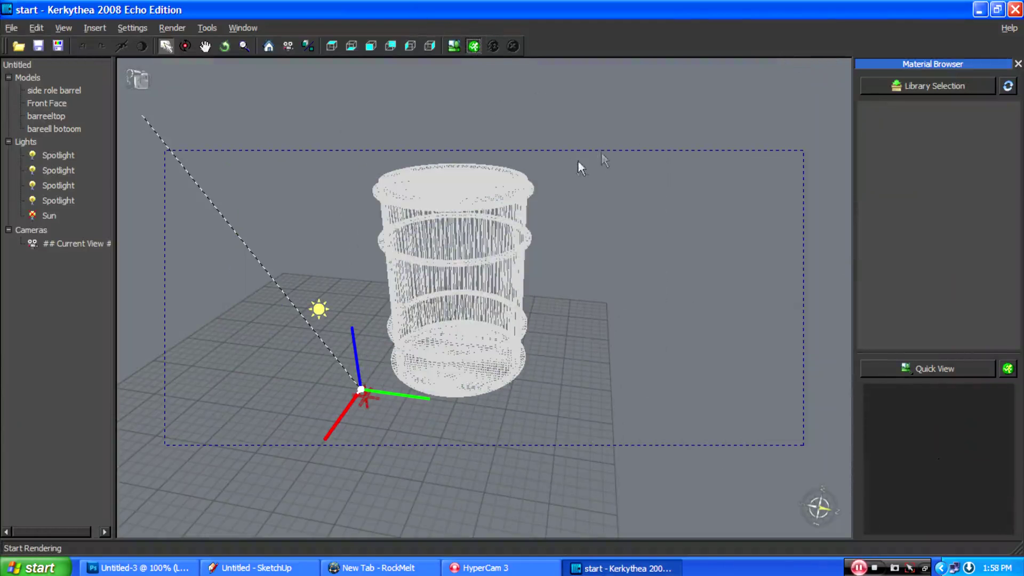
click(516, 359)
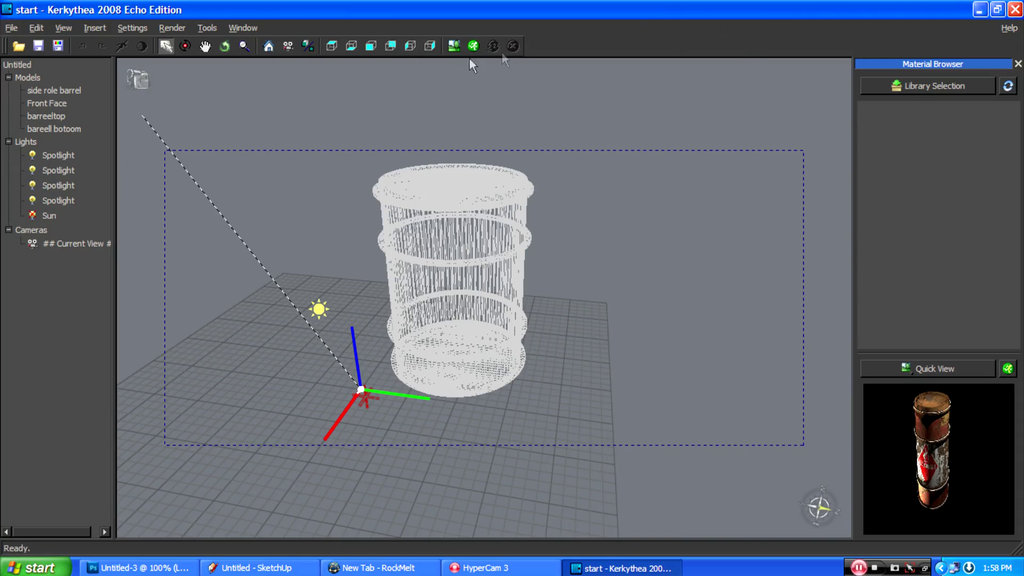
click(452, 46)
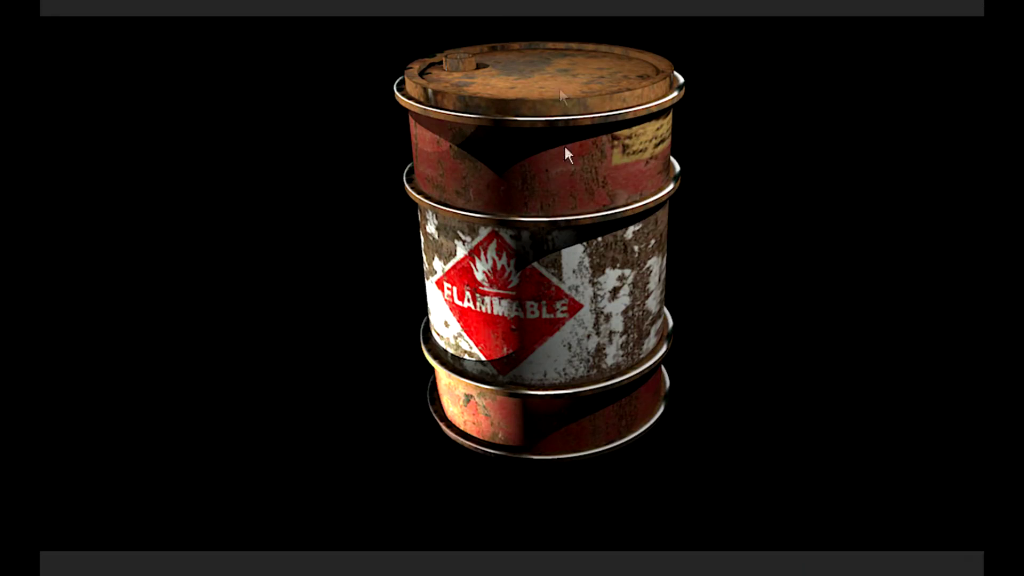